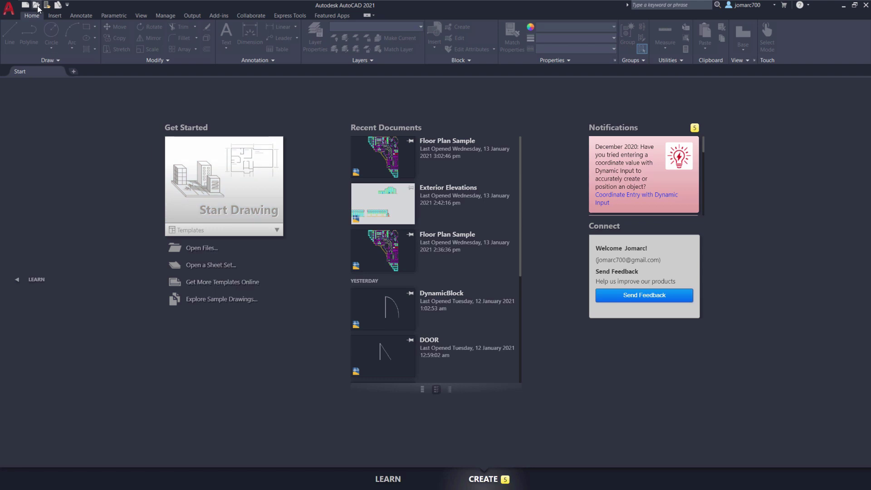
- Open the drawing Floor Plan Sample.dwg from the ExerciseFiles folder
click(36, 5)
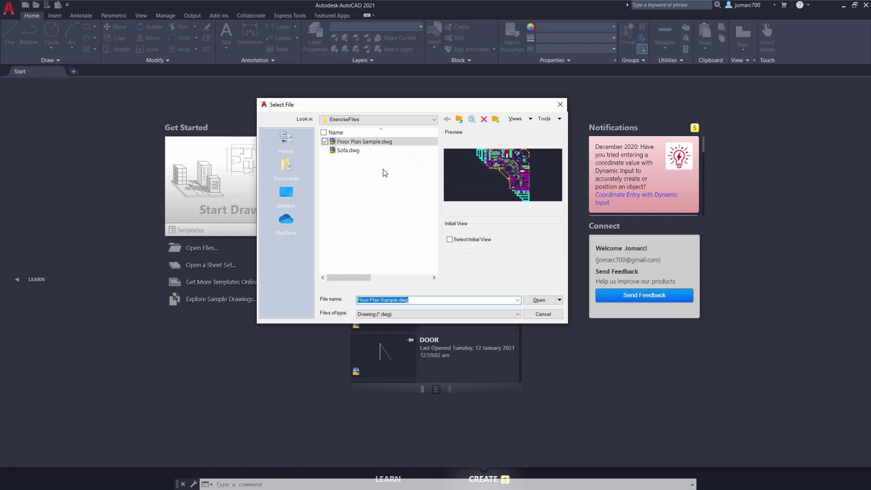
click(349, 144)
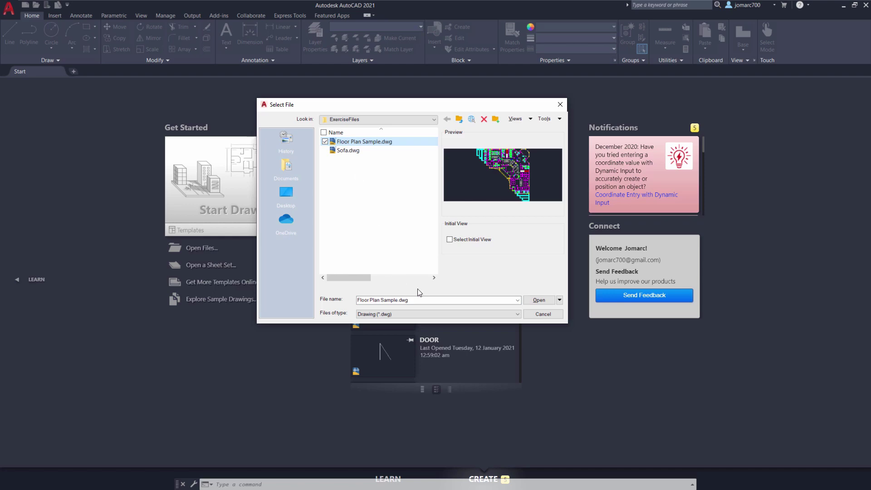
click(537, 301)
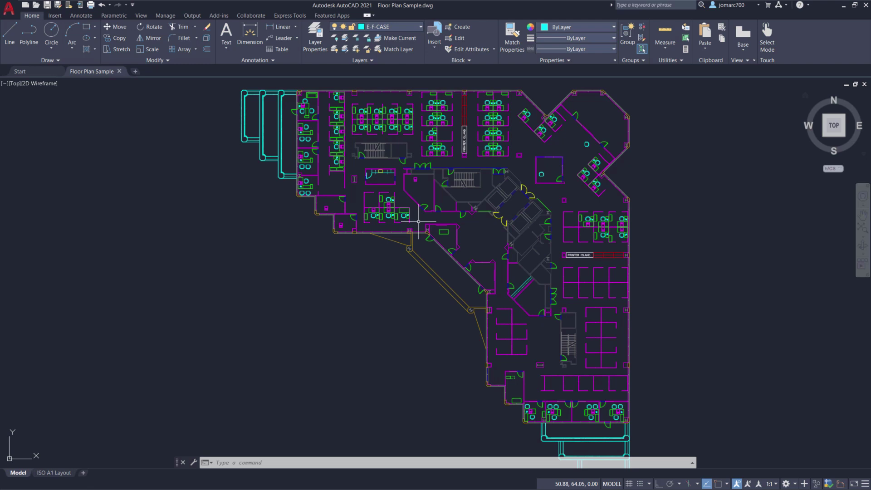
middle_drag(419, 222, 419, 211)
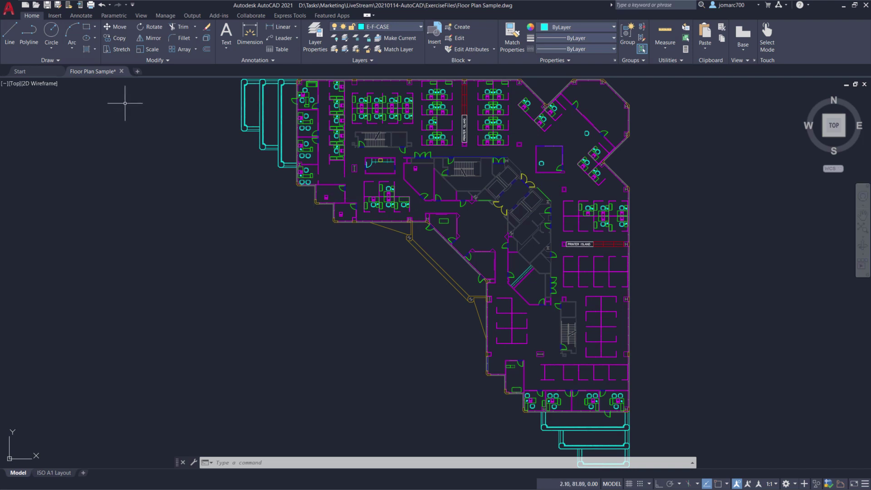
- Examine the application menu's options for new and existing drawings, and compare the lists of open and recent documents
click(9, 10)
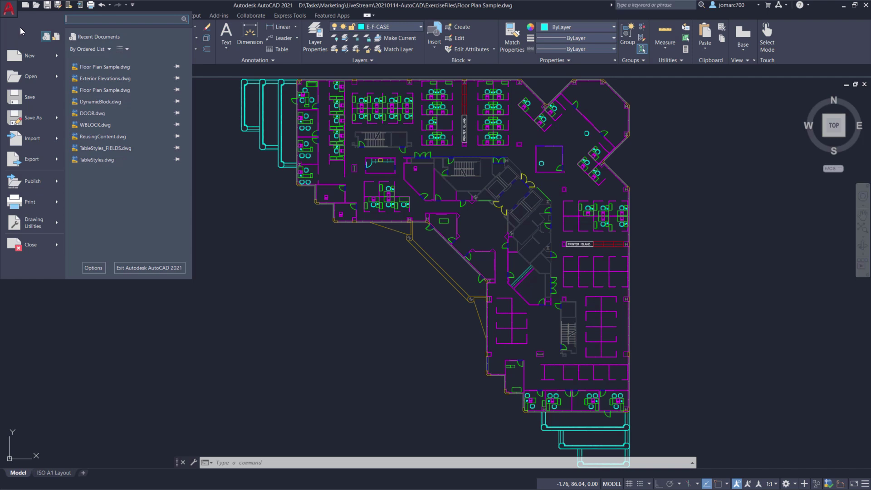
mouse_move(33, 60)
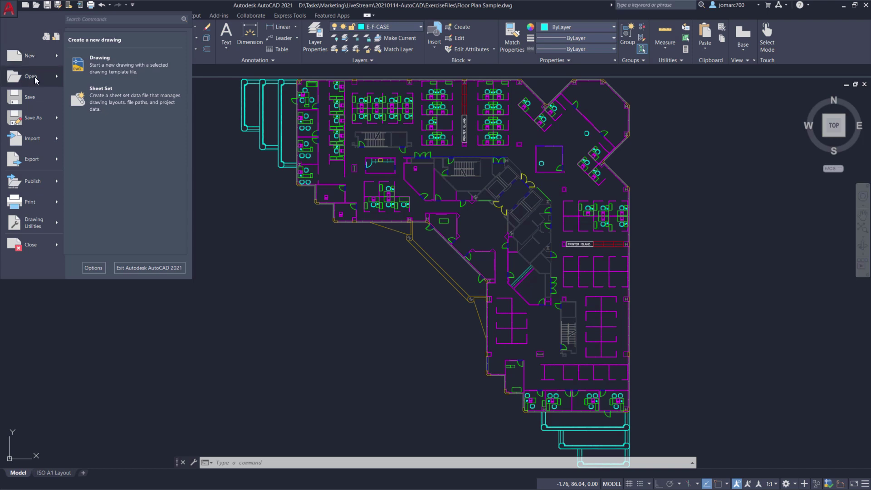
mouse_move(35, 77)
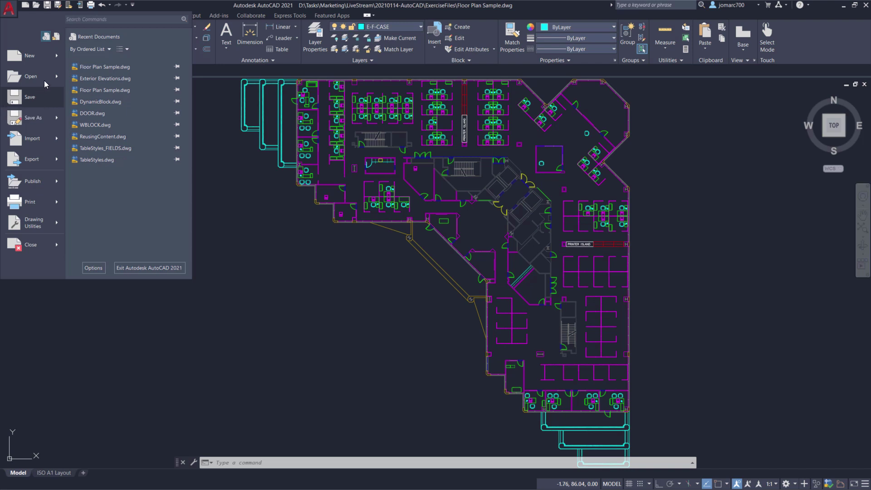
click(56, 38)
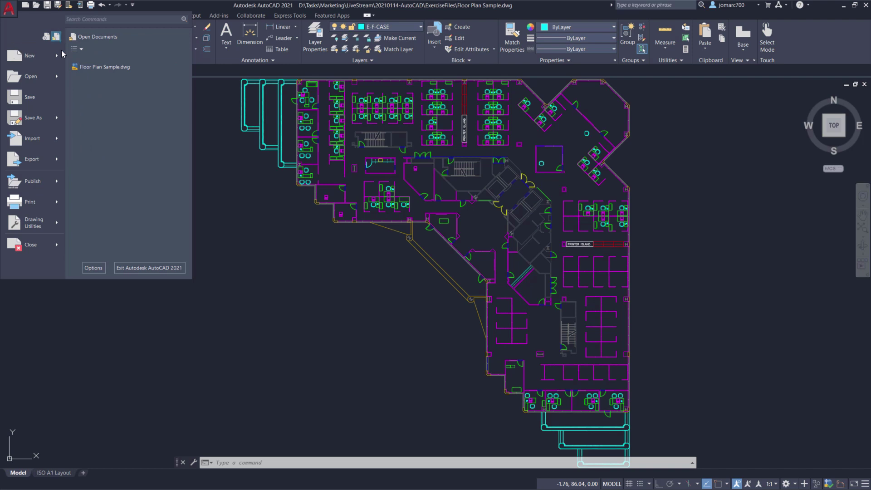
mouse_move(105, 71)
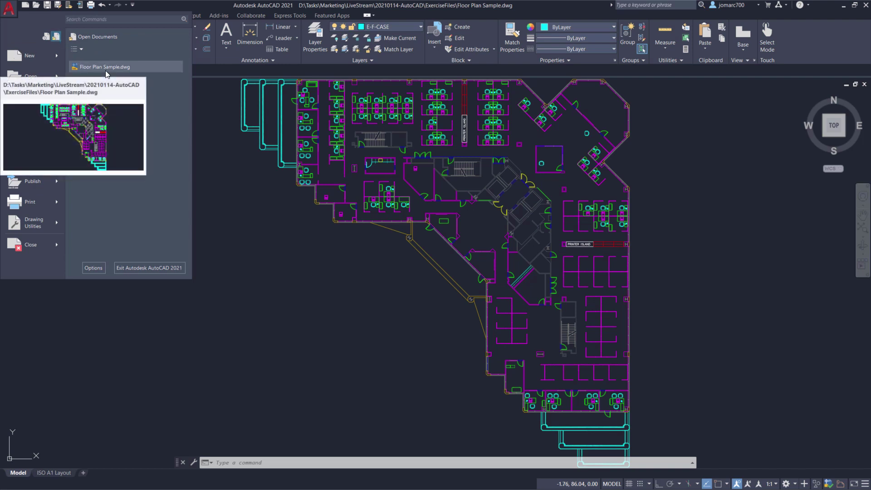
click(47, 39)
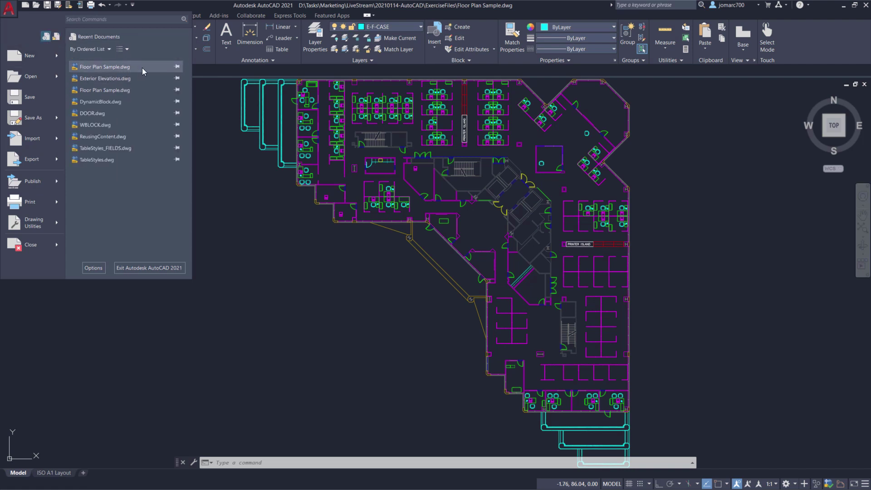
click(57, 37)
click(47, 38)
mouse_move(158, 70)
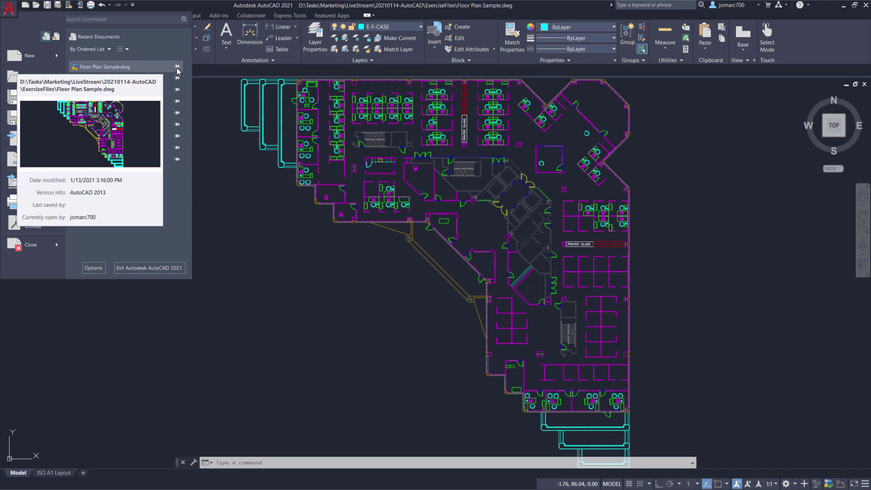
click(176, 67)
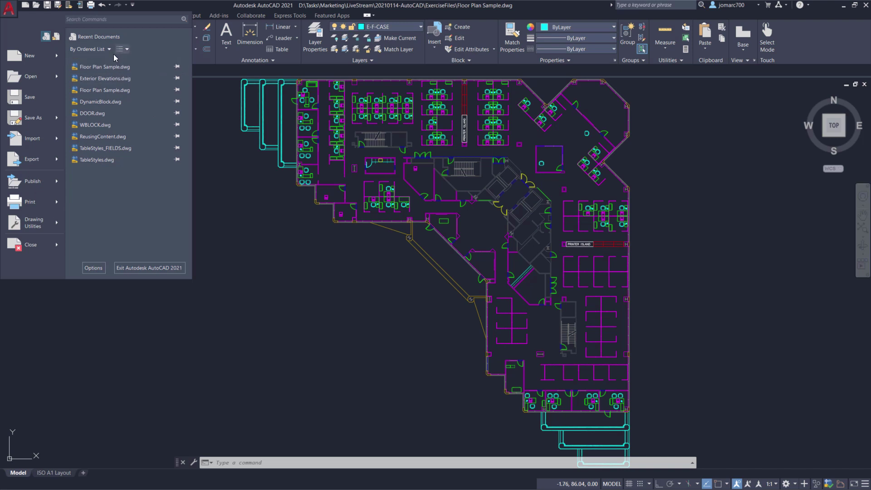
- Display the recent documents as small images, and return the list to small icons
click(126, 50)
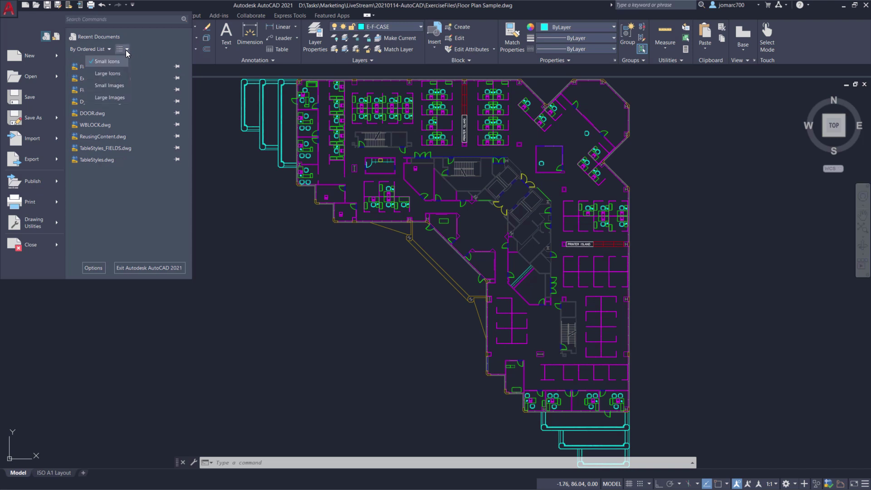
click(118, 75)
click(108, 85)
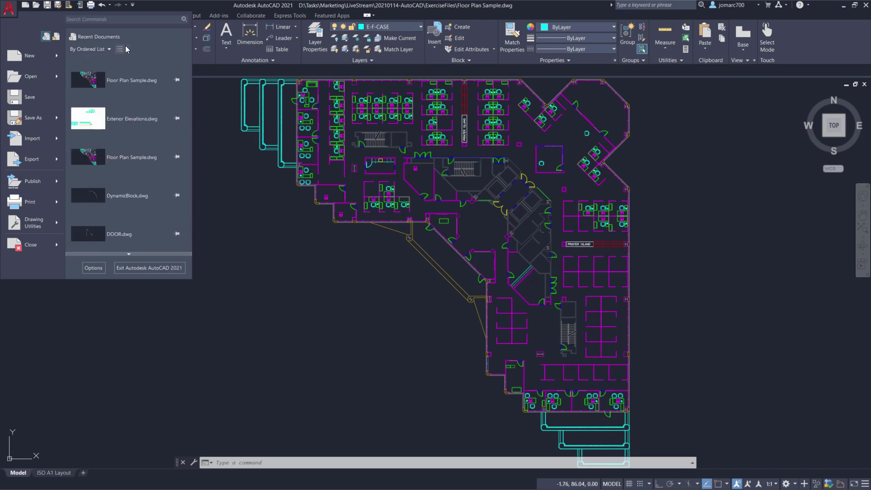
click(124, 49)
click(108, 62)
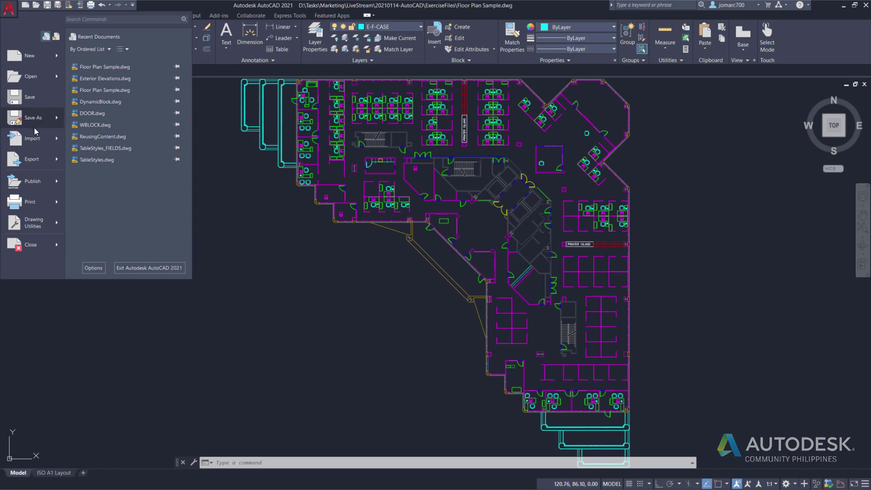
- Review the file types available for saving a copy of the drawing in other formats, and leave without saving
mouse_move(38, 121)
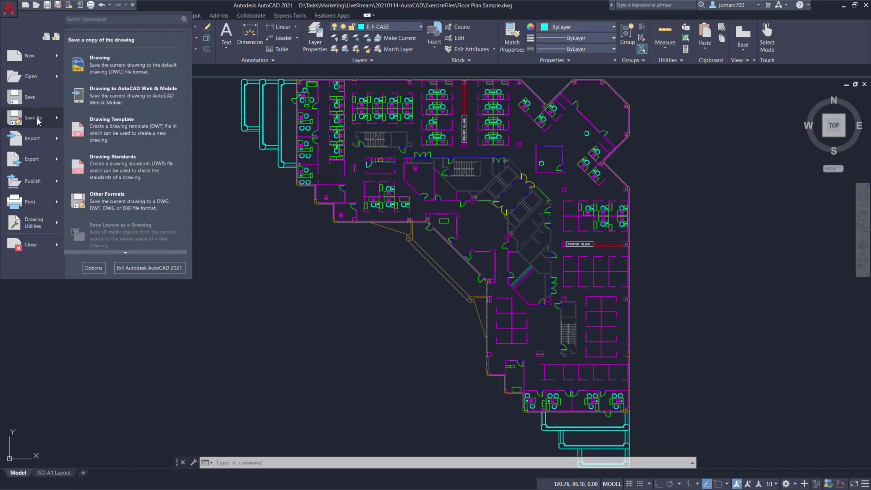
click(119, 203)
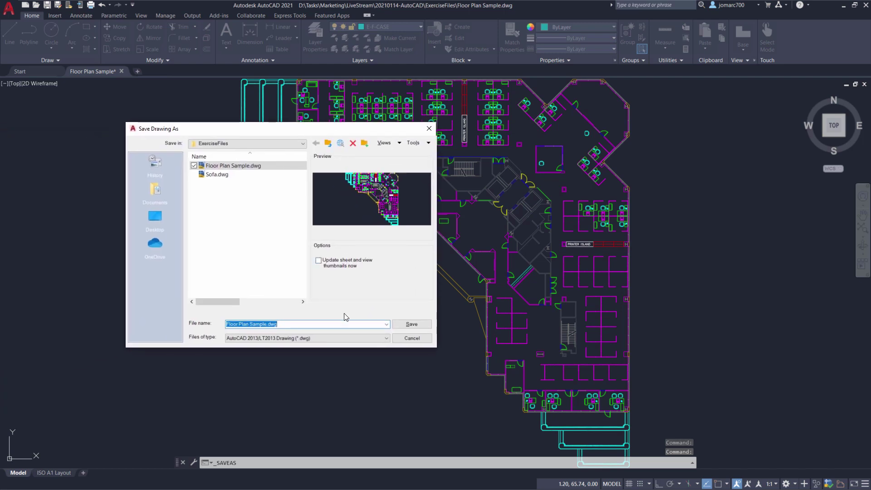
click(326, 339)
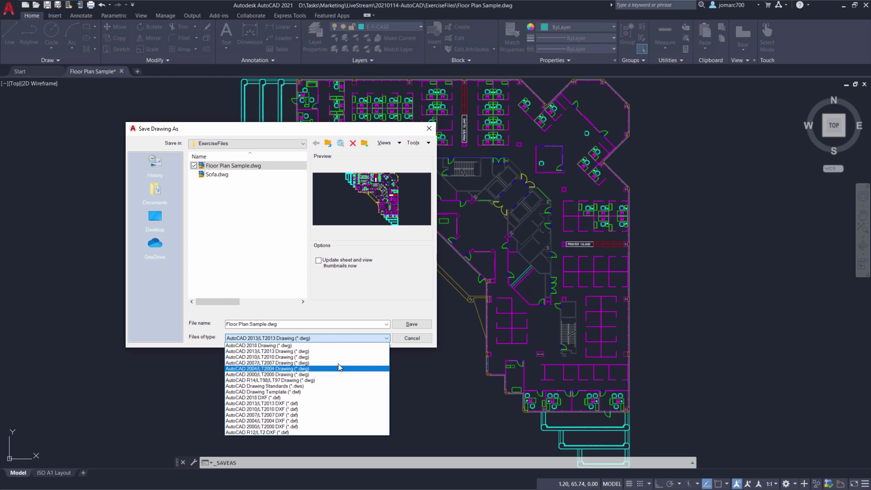
click(410, 339)
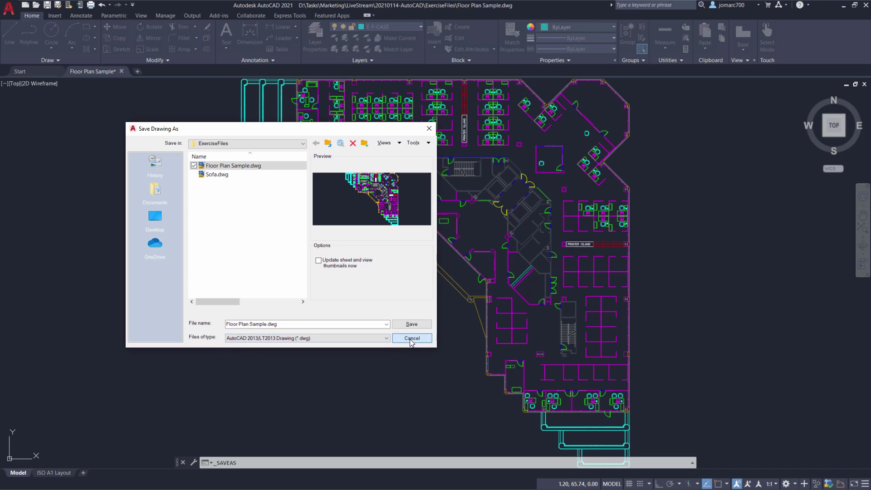
click(412, 339)
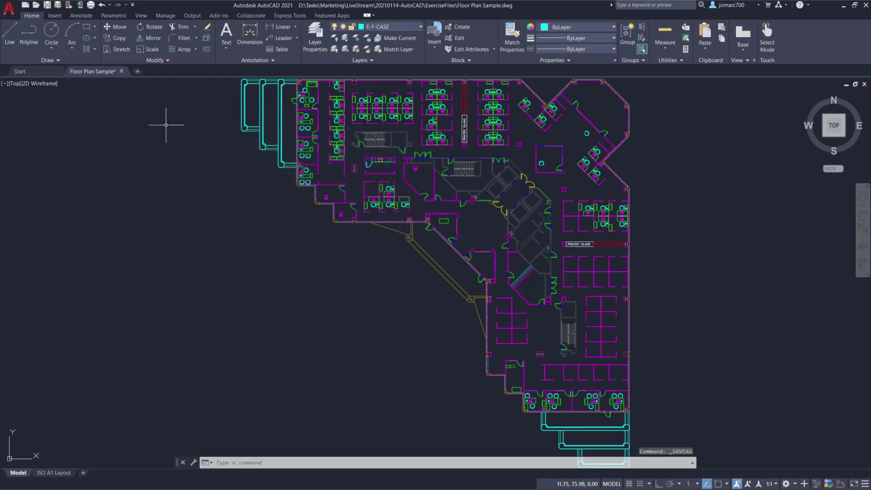
- Review the file types that can be imported into the drawing, and leave without importing
click(10, 12)
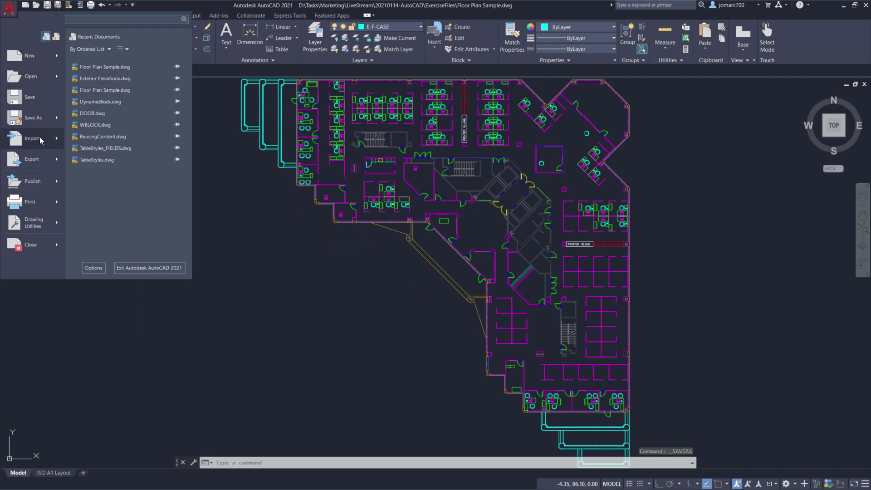
mouse_move(40, 138)
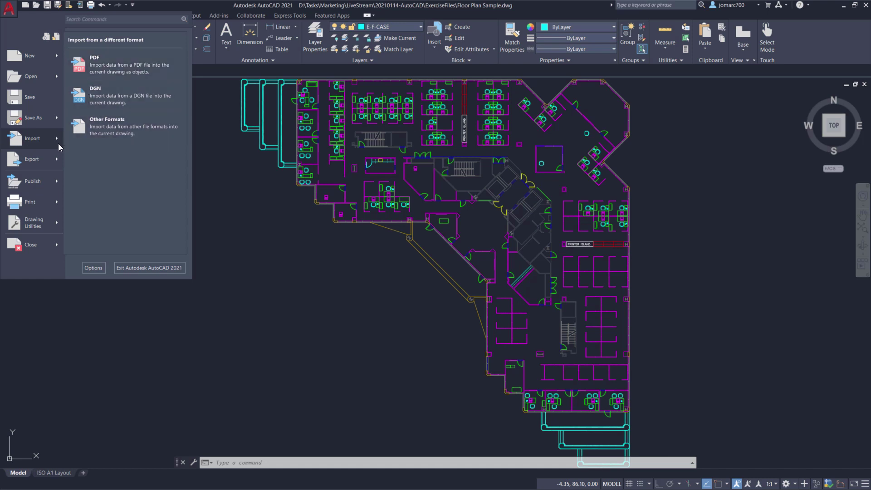
click(100, 129)
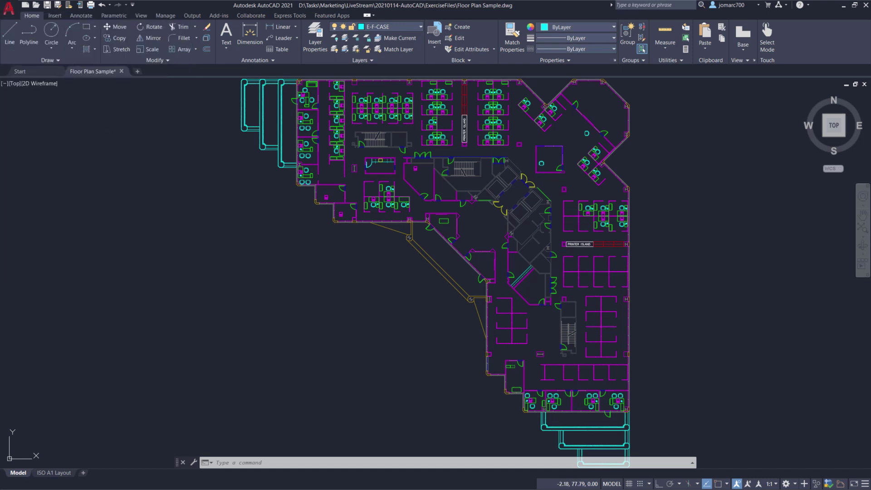
click(423, 346)
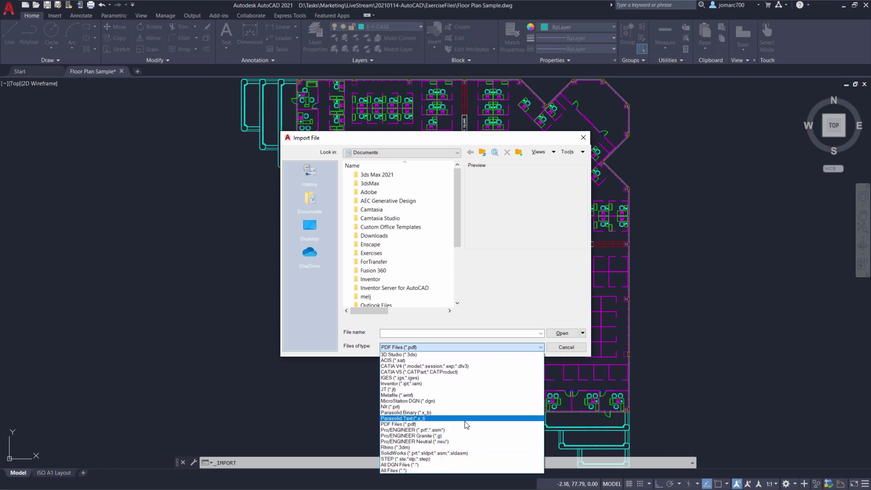
click(567, 349)
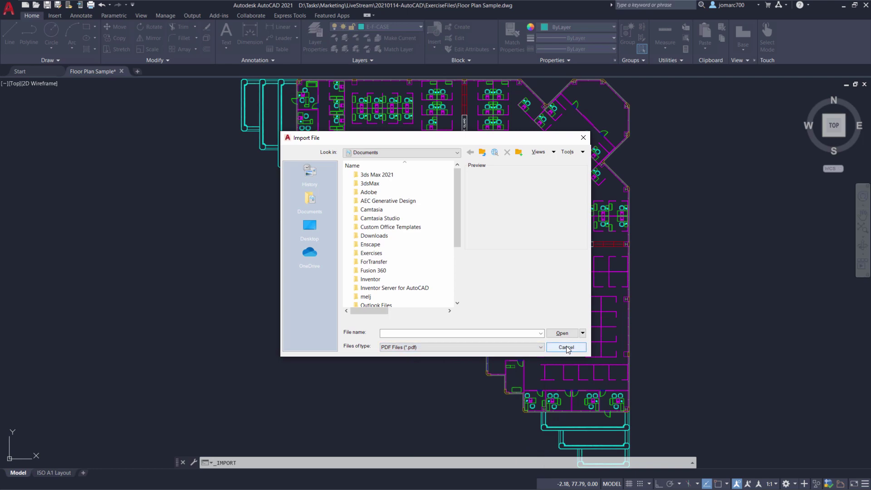
click(565, 346)
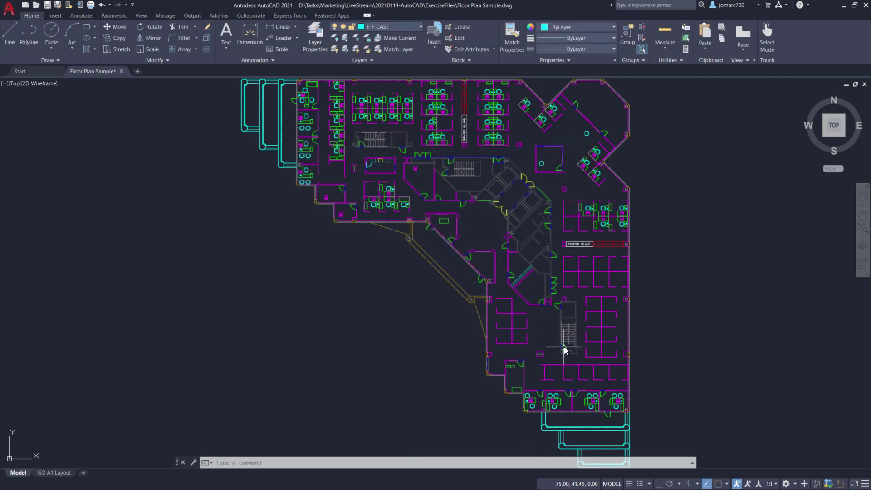
- Review the file types the drawing can be exported to in other formats, and leave without exporting
click(9, 13)
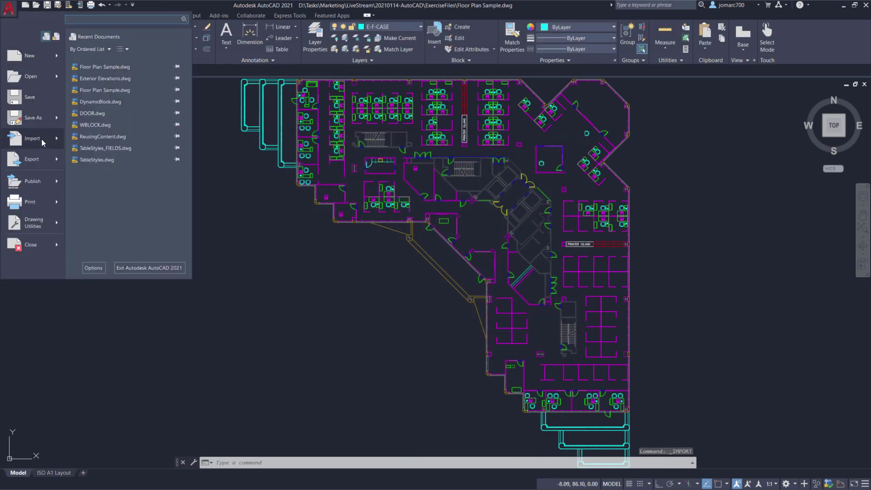
mouse_move(42, 142)
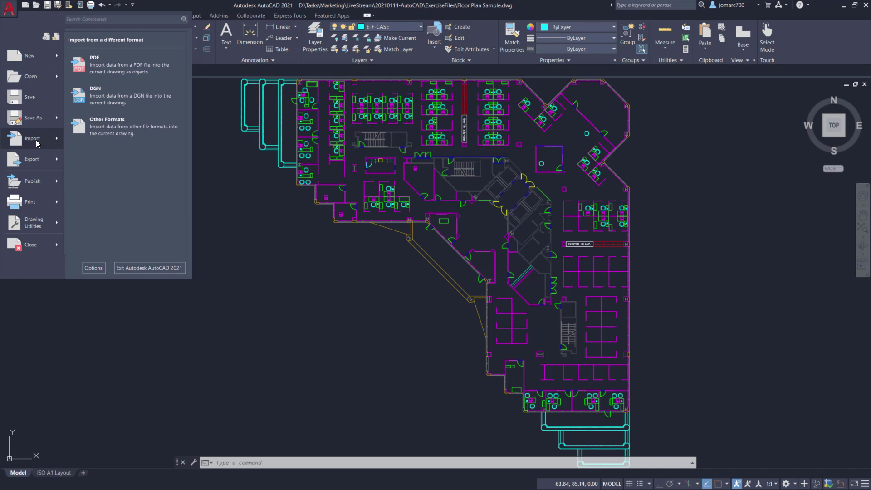
mouse_move(33, 165)
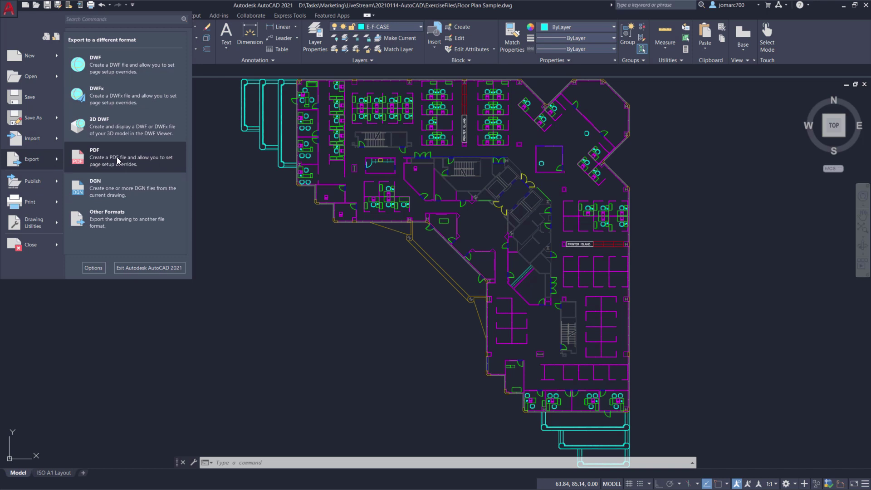
click(121, 221)
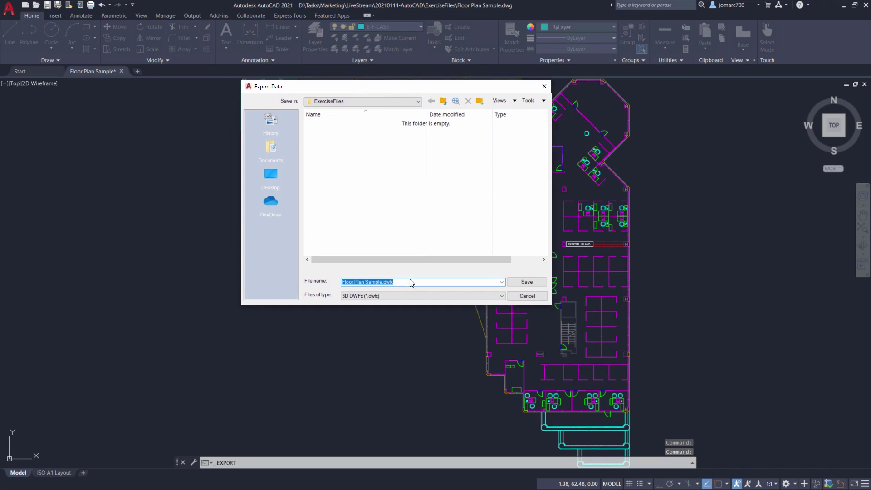
click(397, 296)
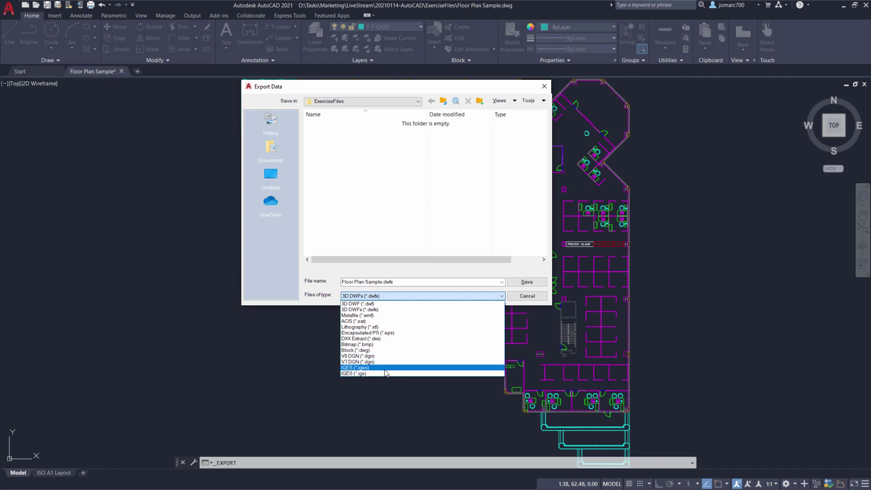
click(528, 298)
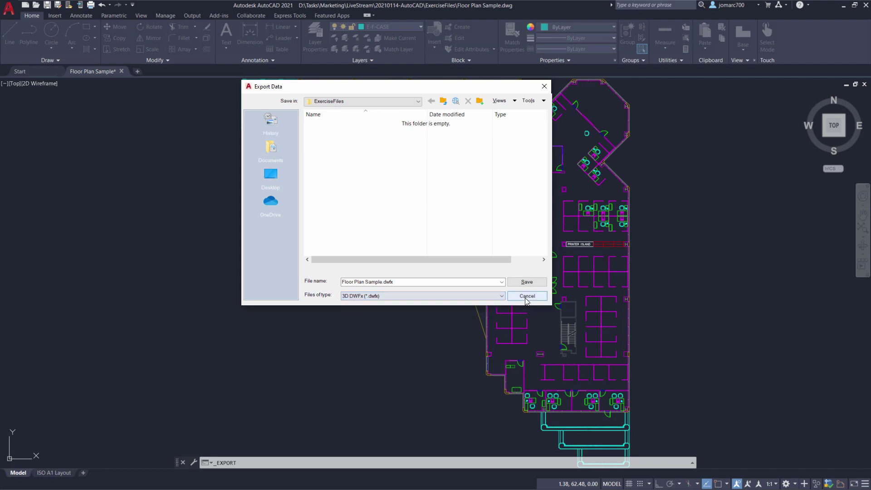
click(528, 297)
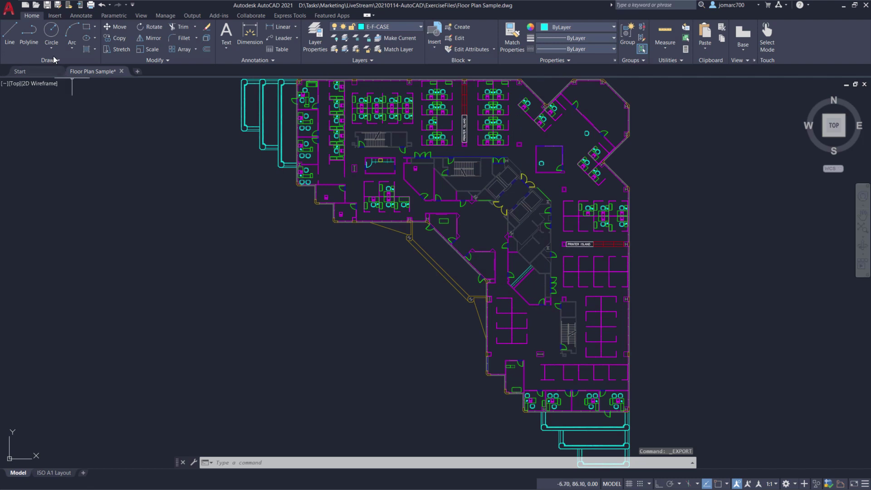
- Review the application menu's publishing, printing, drawing utility and closing options, including the utilities at the end of the list
click(11, 12)
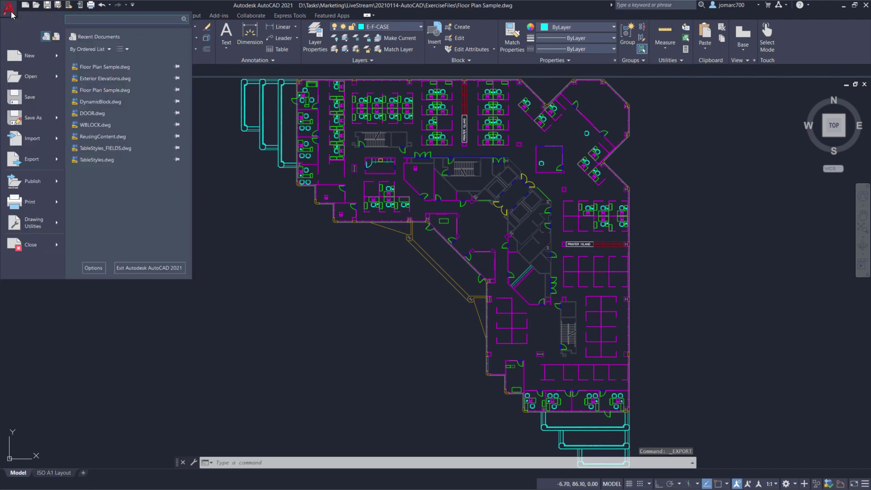
mouse_move(37, 183)
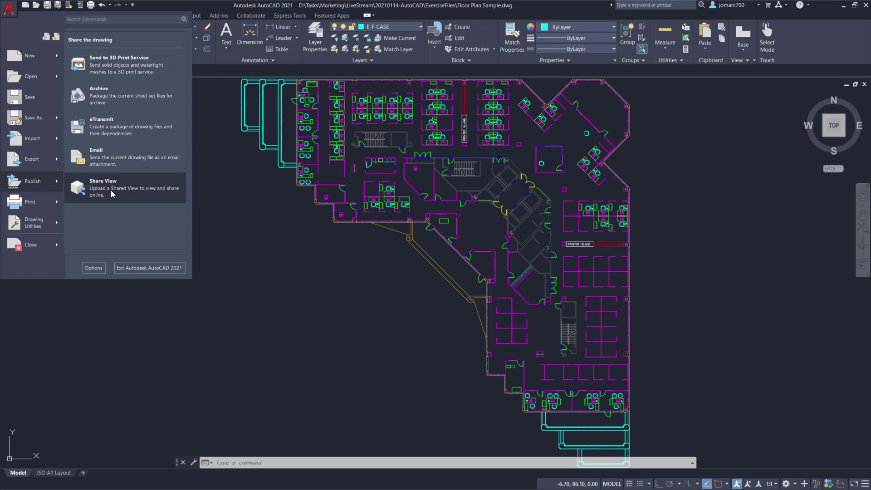
mouse_move(32, 207)
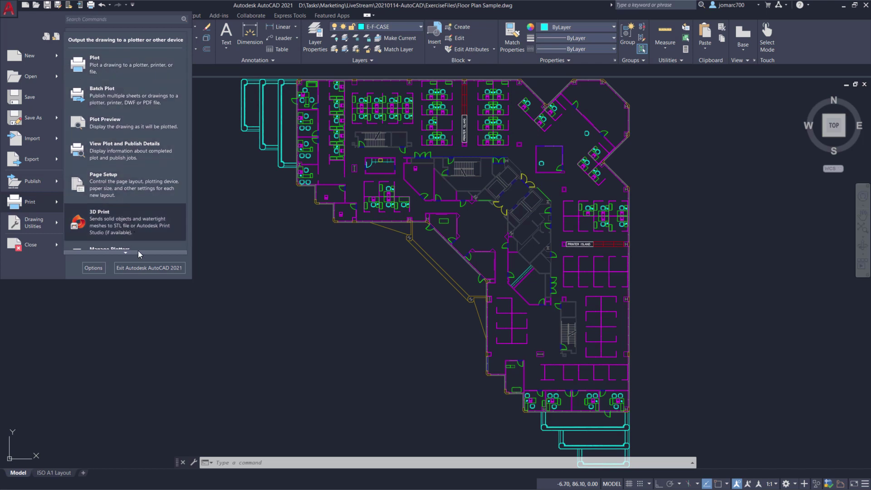
mouse_move(130, 252)
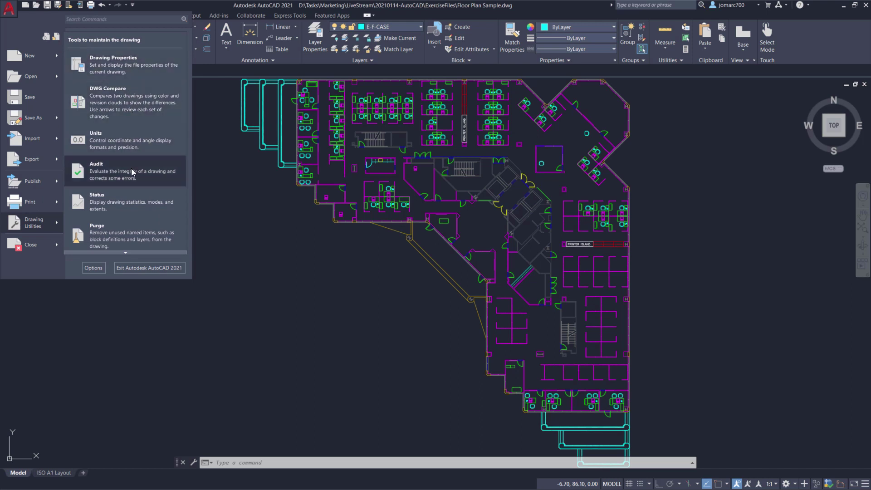
click(126, 252)
click(126, 252)
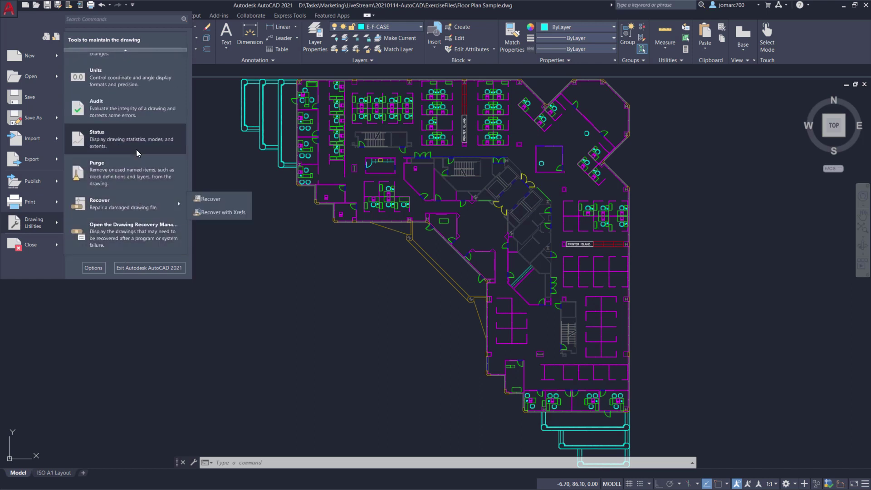
mouse_move(32, 247)
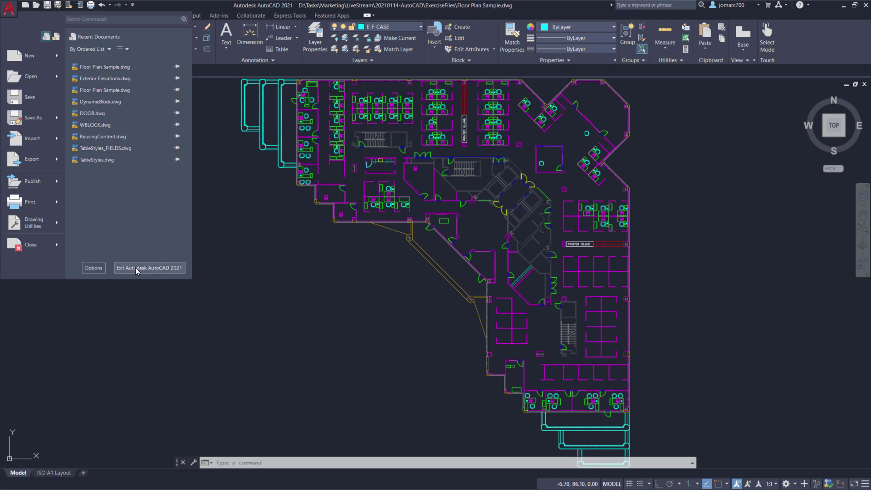
- Review the display settings in Options without changing them, and look up the OP alias without running it
click(92, 268)
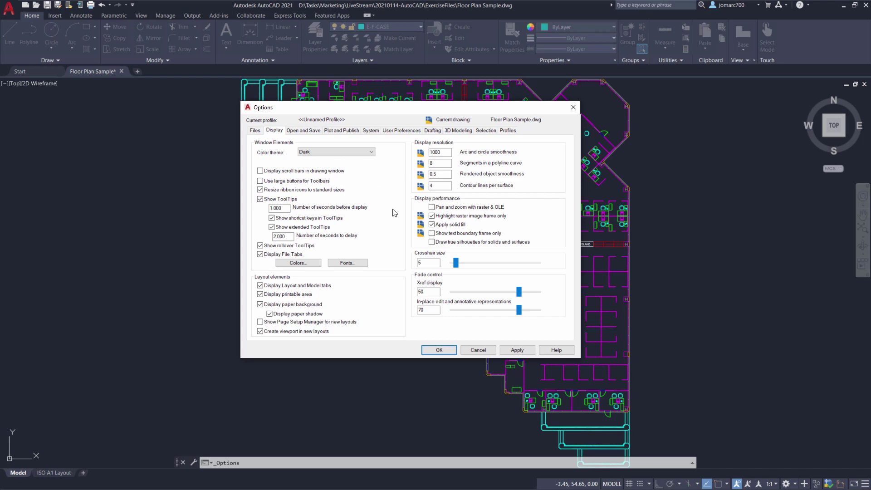
click(478, 351)
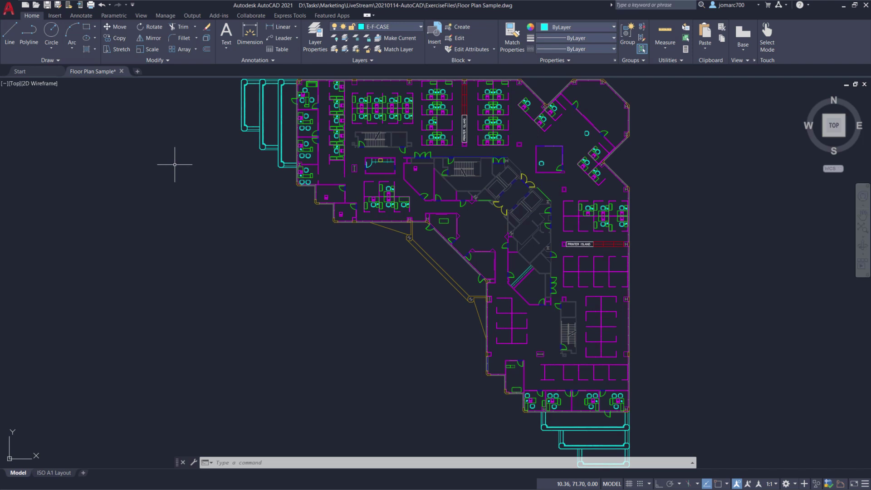
text(o)
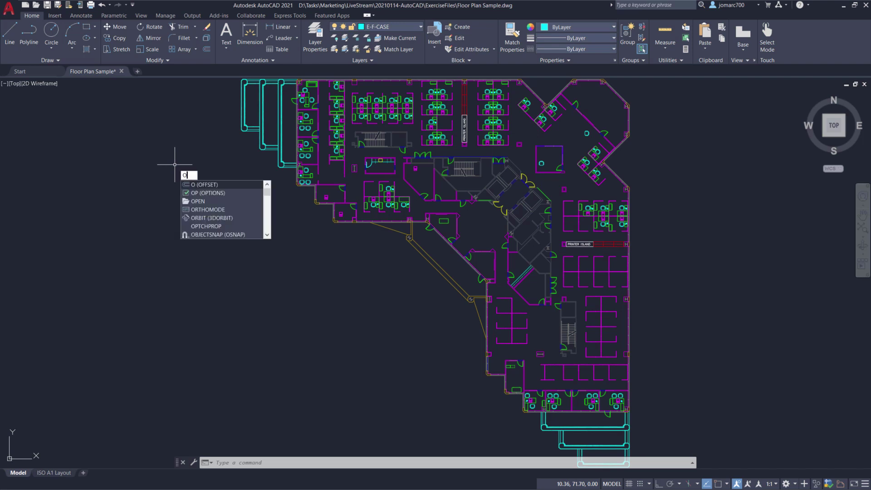
text(p)
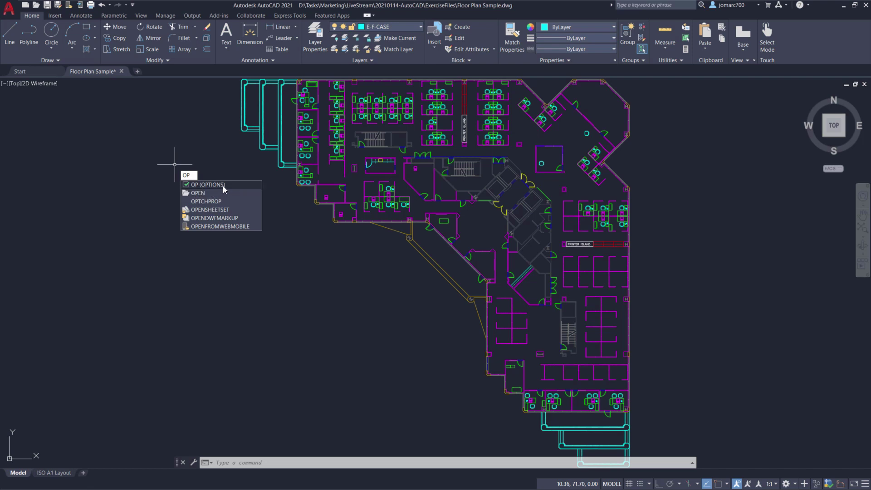
click(141, 144)
key(Escape)
key(Escape)
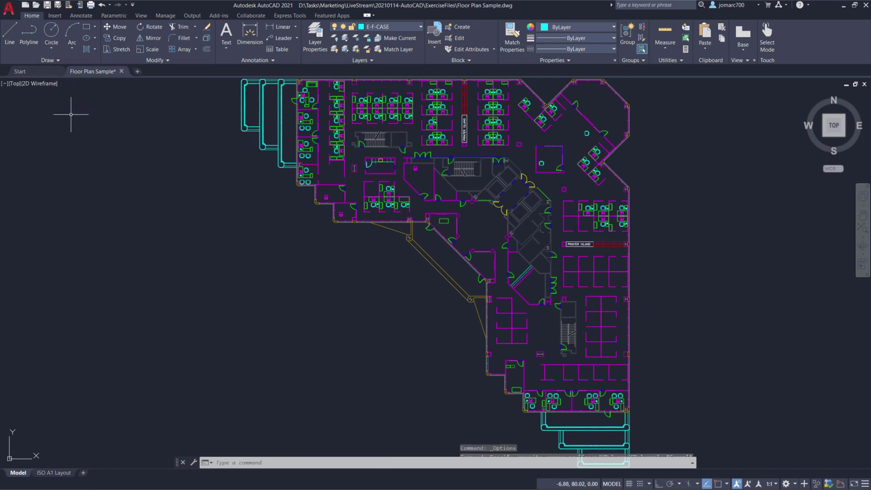
- Search the application menu's commands for "line" and look through the matches
click(9, 9)
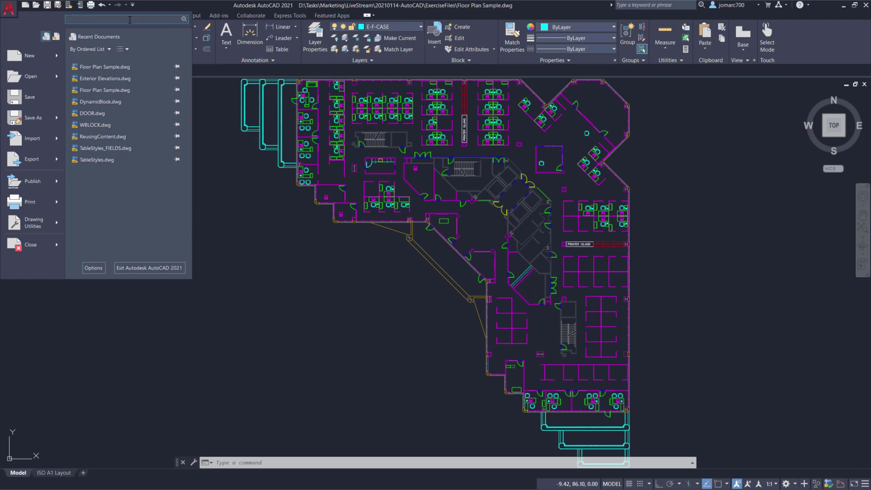
text(lin)
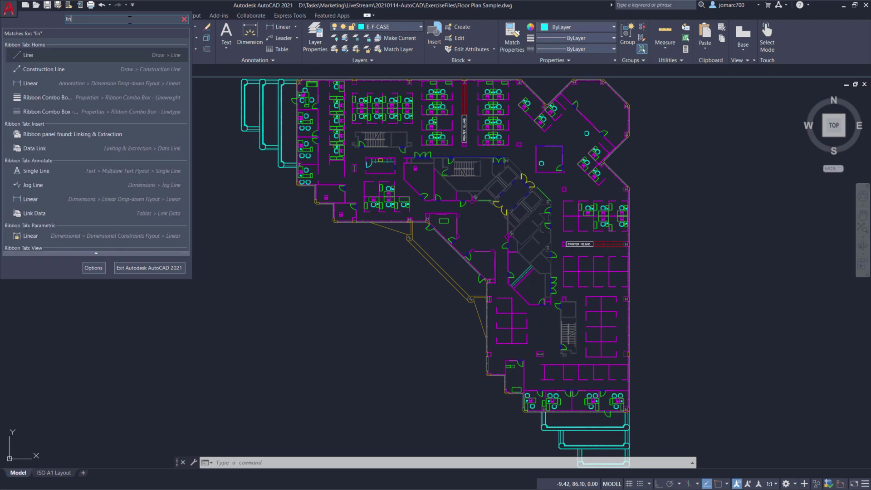
text(e)
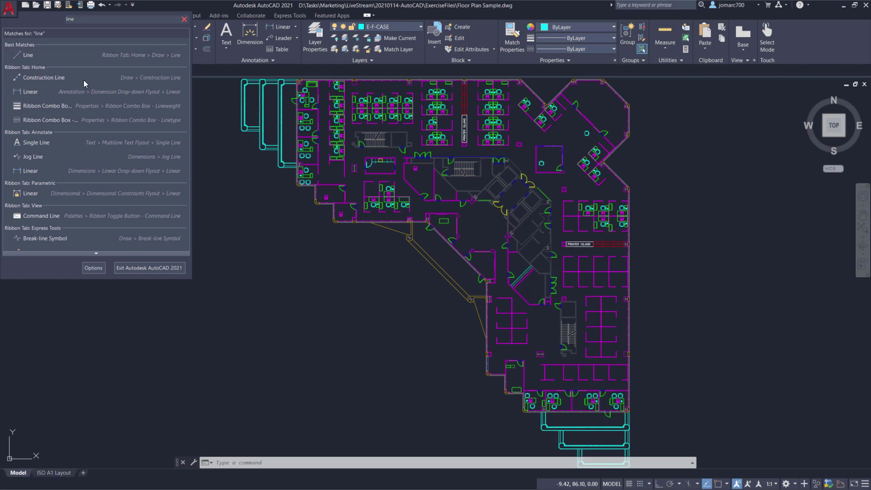
scroll(83, 241, down, 1)
scroll(75, 49, up, 1)
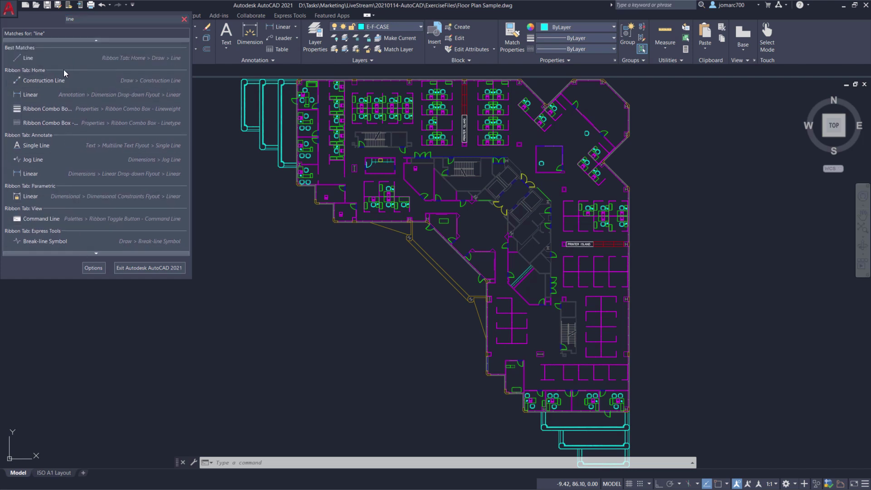
- Draw a construction line at about 317° across the empty area southwest of the floor plan, using the Construction Line search match
click(94, 83)
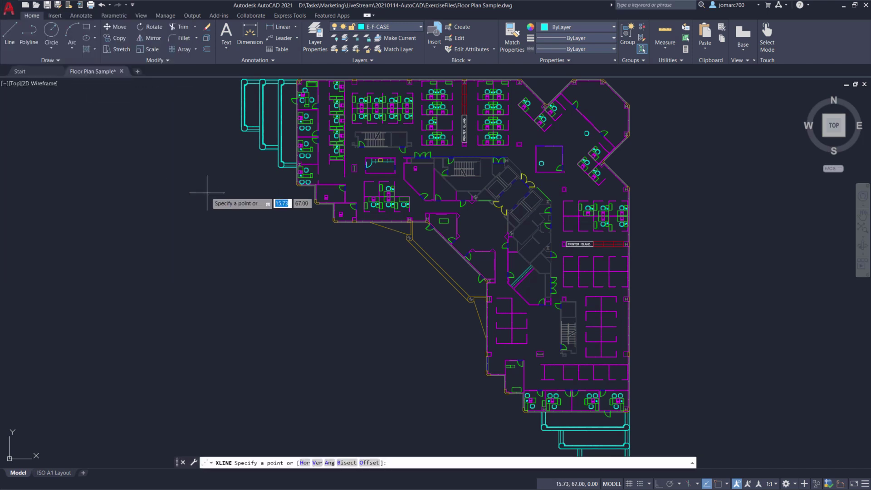
click(167, 187)
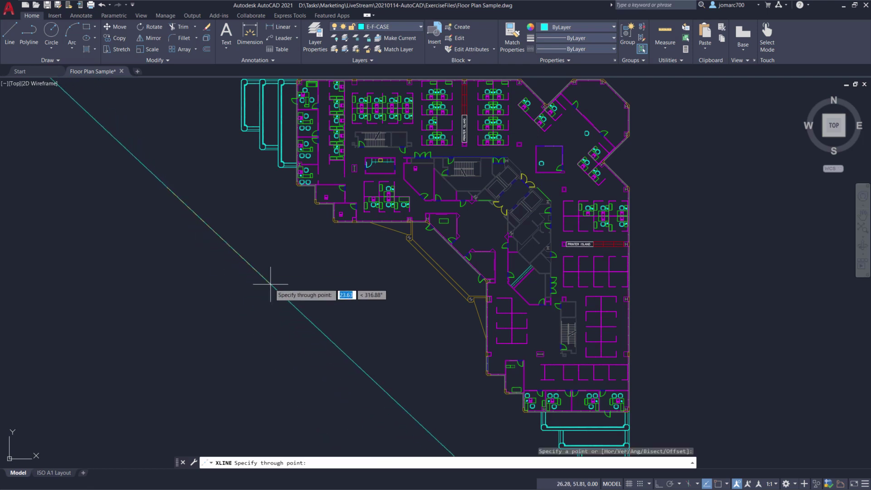
key(Escape)
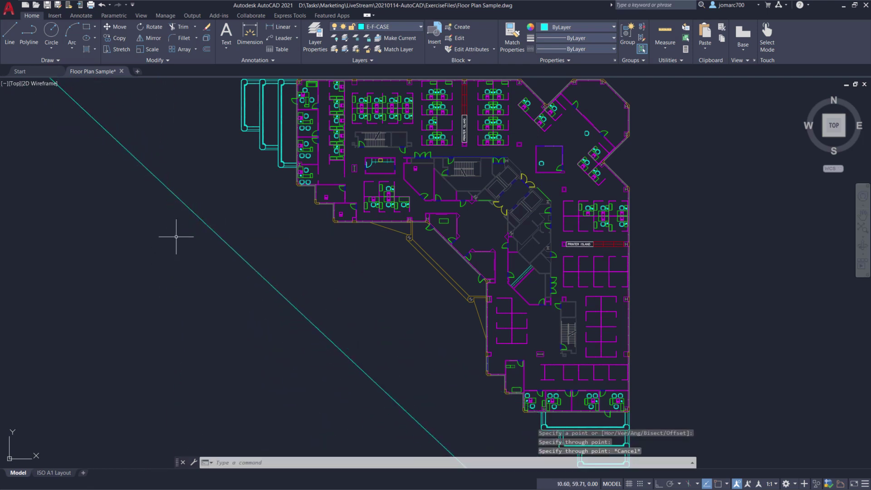
- Delete the diagonal construction line beside the floor plan
click(211, 259)
click(177, 184)
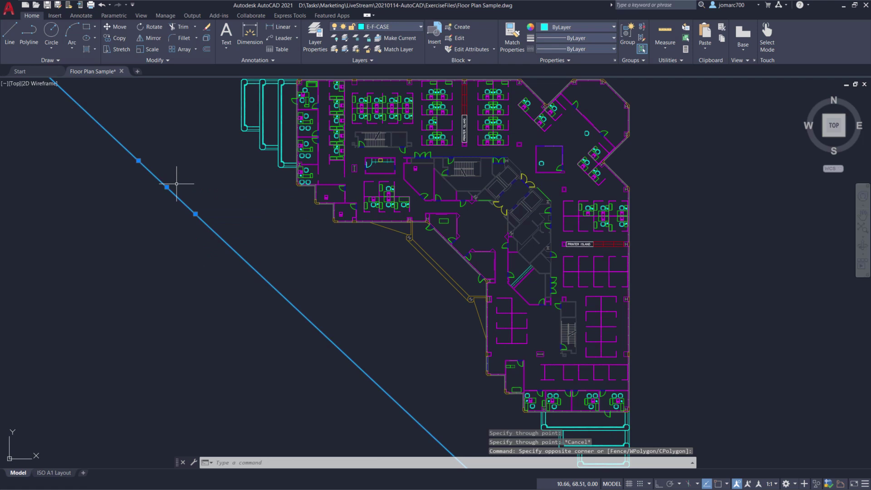
key(Delete)
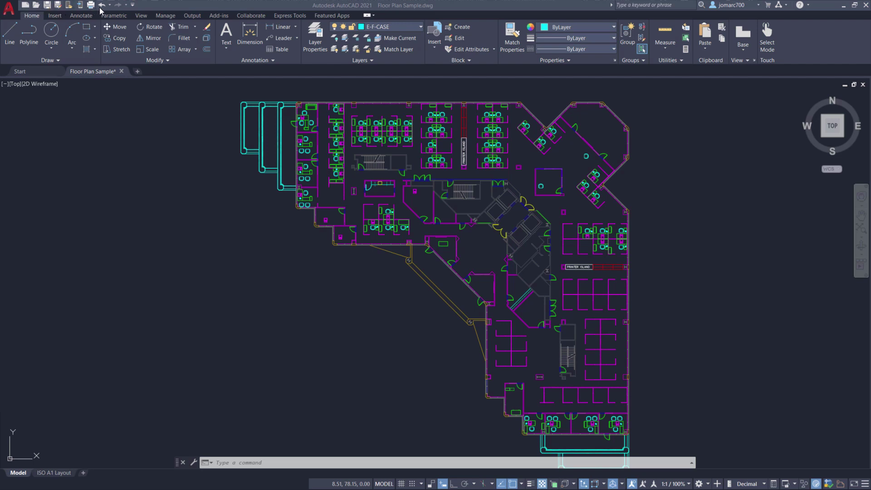
- Add the Layer control to the Quick Access Toolbar and view its layer list without changing the current layer
click(133, 5)
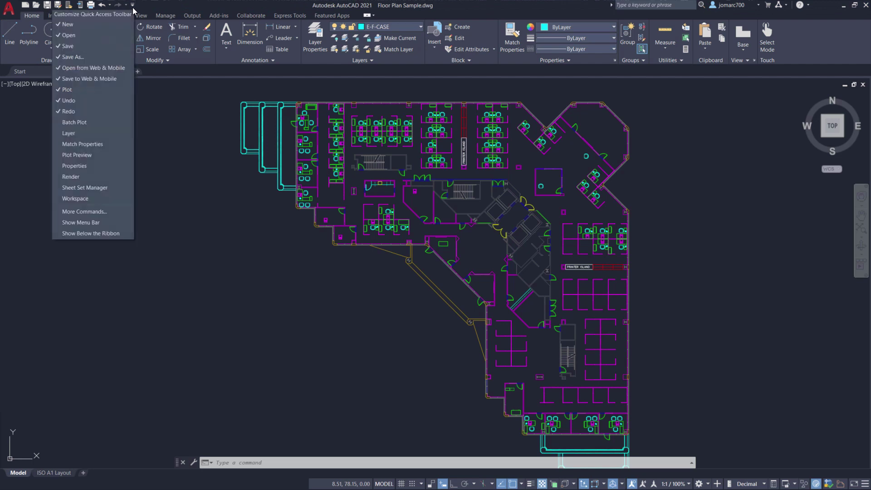
click(102, 133)
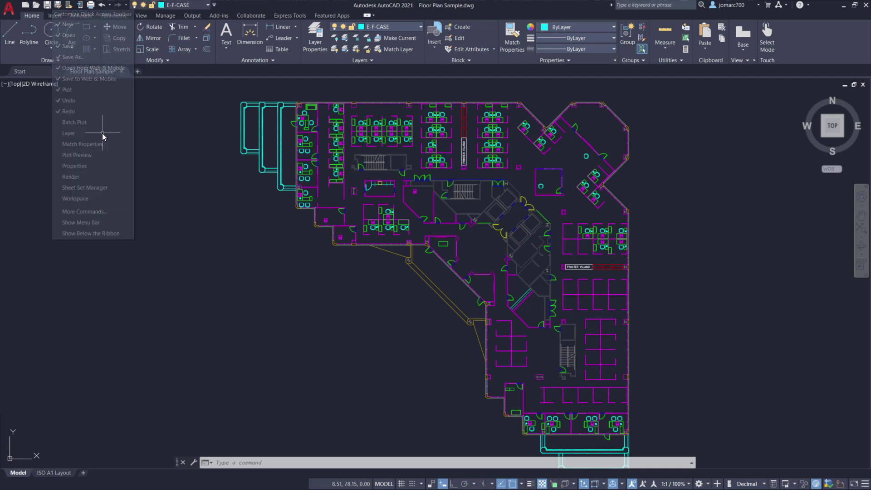
click(208, 6)
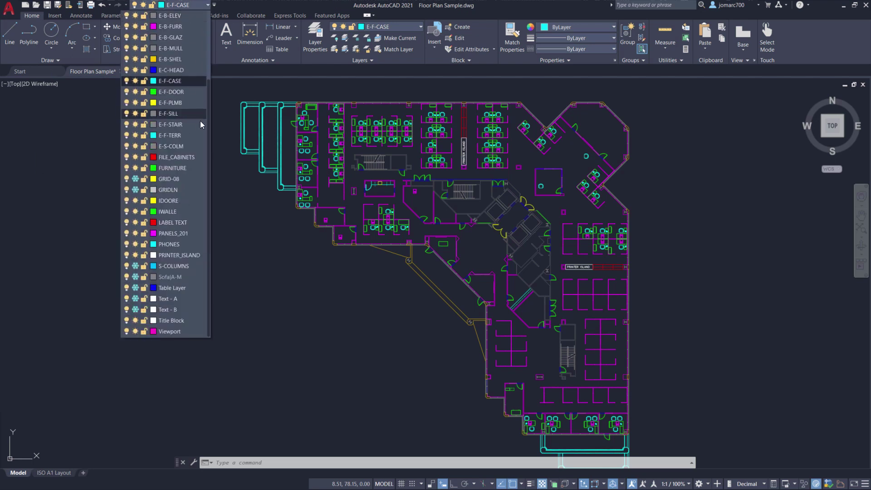
click(208, 7)
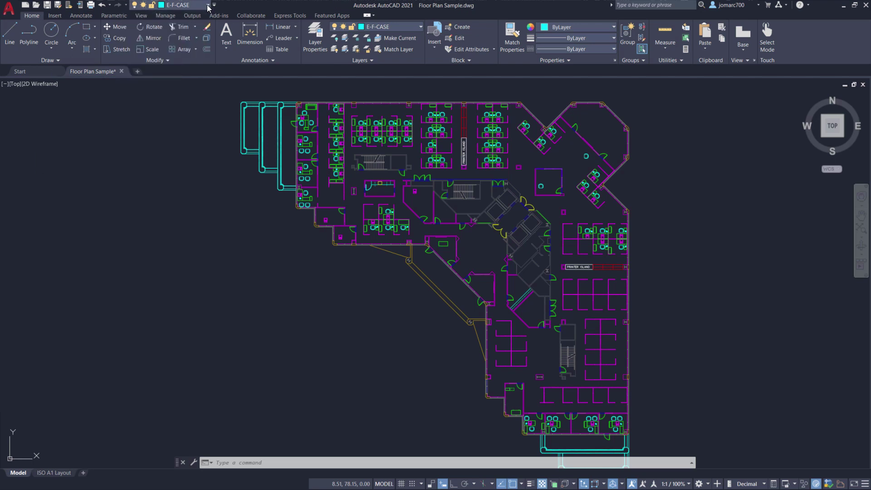
- Remove the Layer control from the Quick Access Toolbar
click(214, 5)
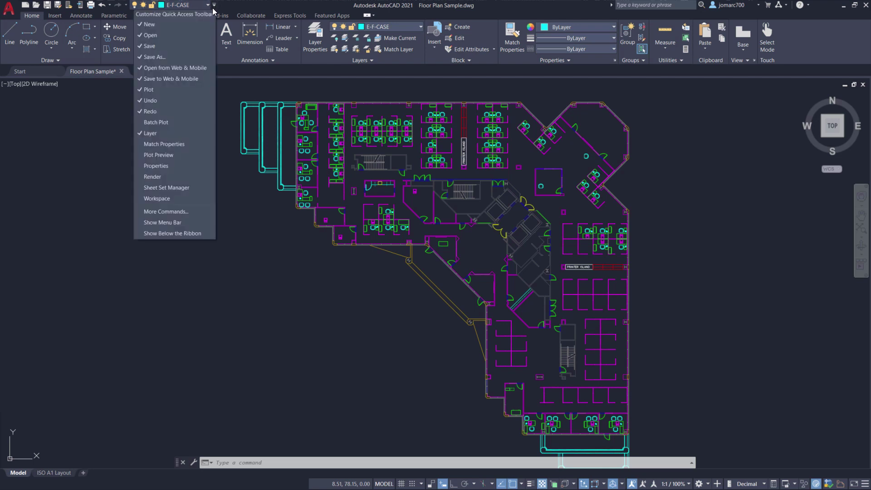
click(175, 133)
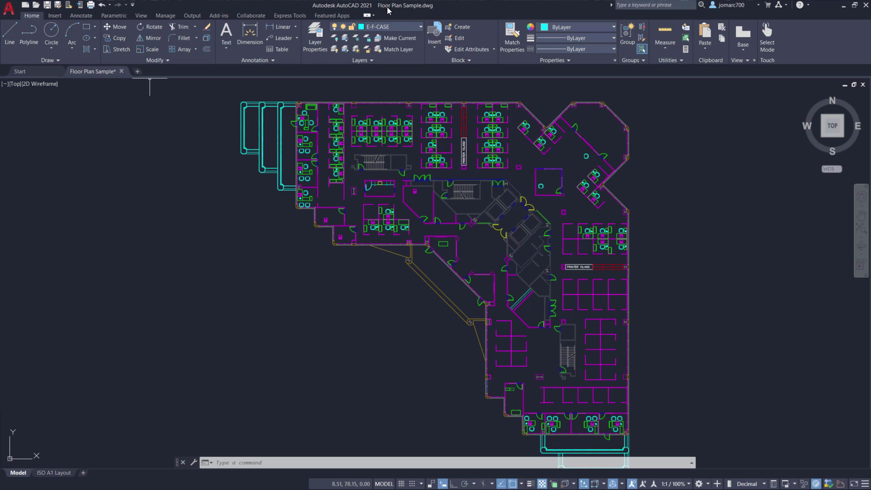
- Search the product help for "line", view the help results, and close the help window
click(652, 6)
text(lin)
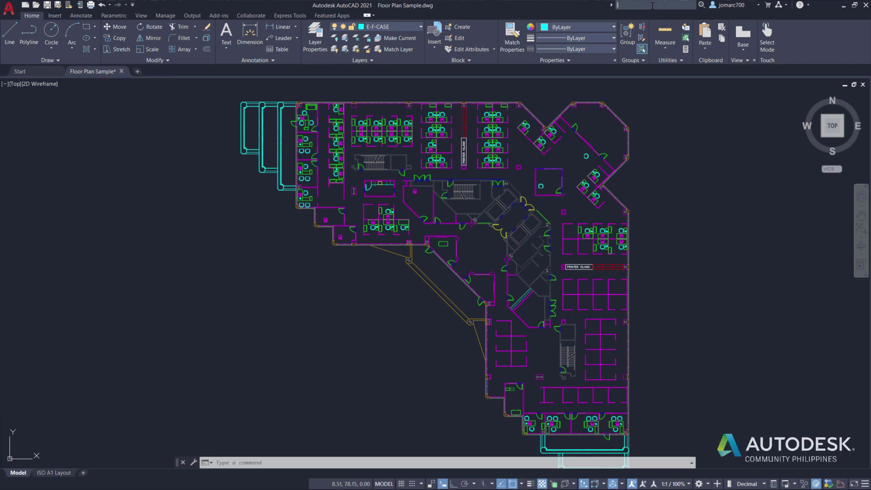
text(e)
key(Return)
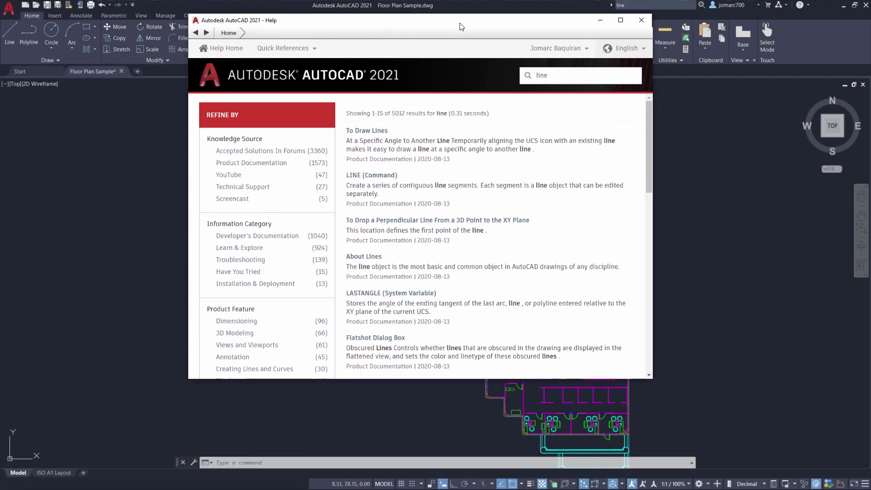
drag(461, 27, 462, 41)
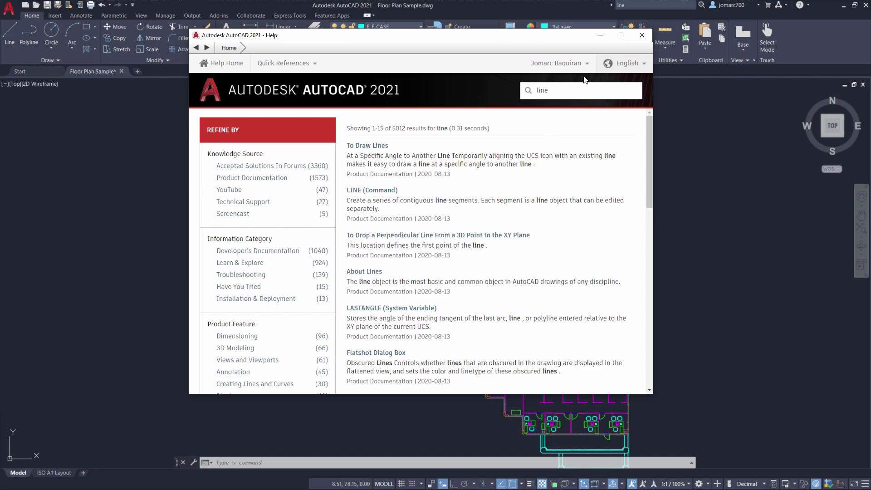
click(643, 34)
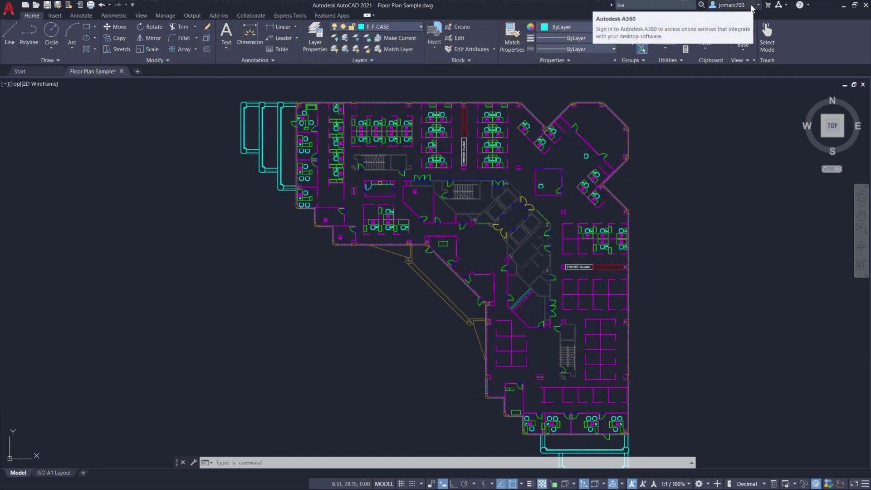
- Review the signed-in account options and the available help options, and leave without choosing any
click(751, 8)
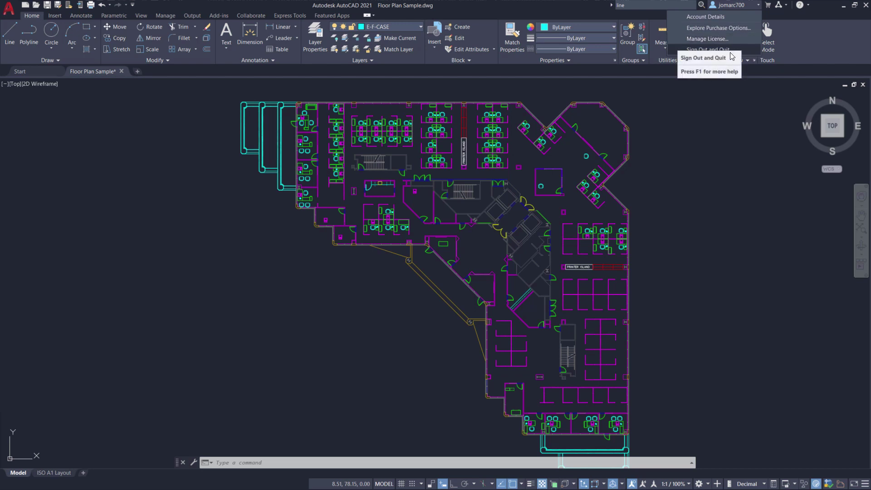
click(776, 18)
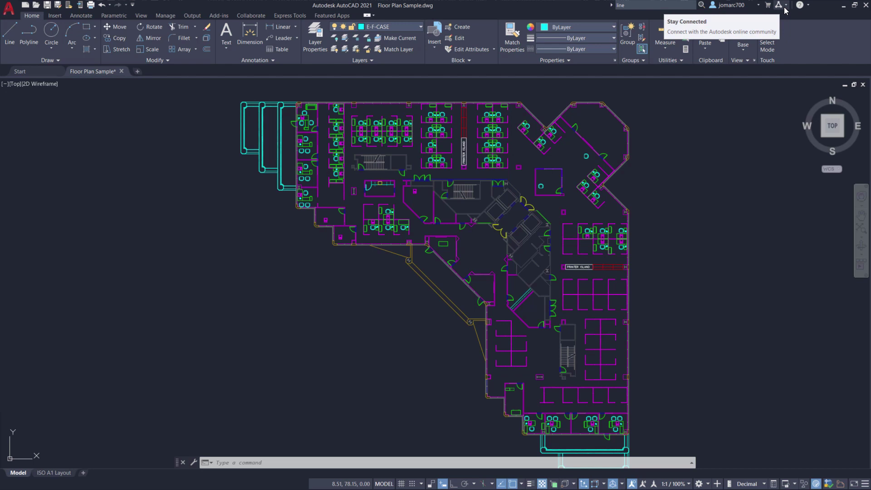
click(809, 5)
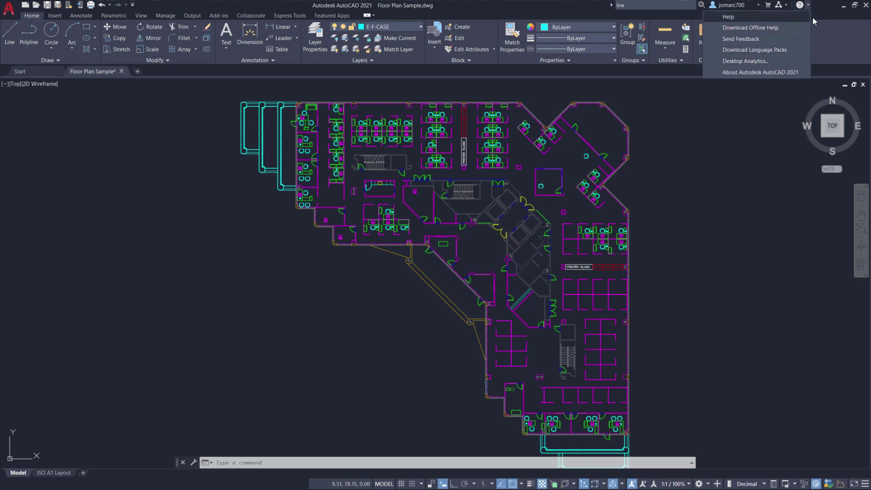
click(824, 6)
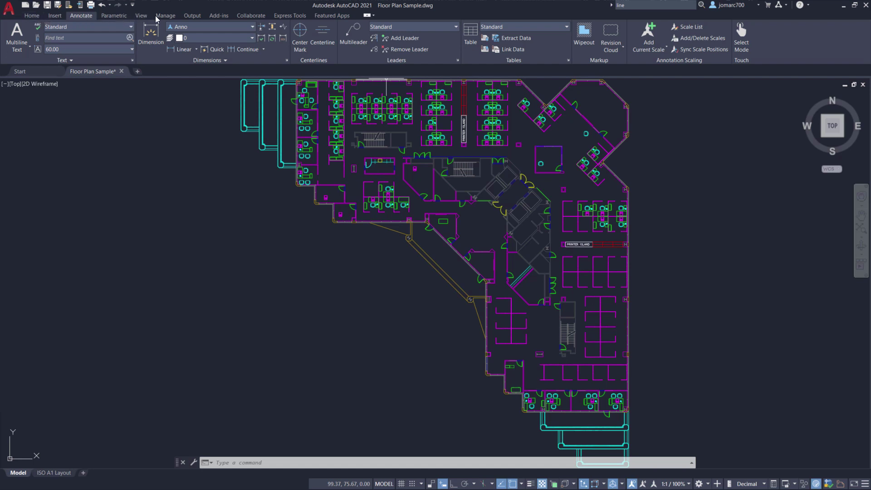
- Look through the ribbon's tool sets from Annotate to Collaborate
scroll(121, 20, down, 2)
scroll(119, 18, down, 4)
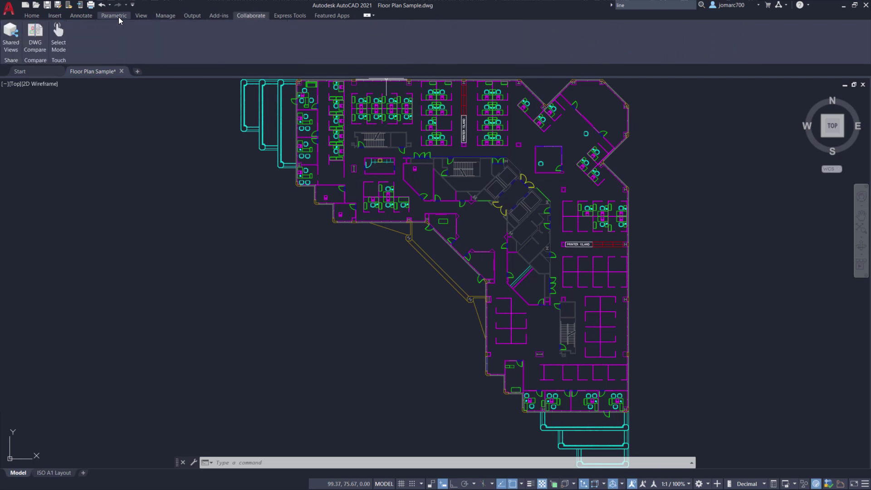
- Return through the ribbon's tool sets to Home and expand the Draw group to look at its additional tools
scroll(119, 17, down, 2)
scroll(119, 17, up, 4)
scroll(118, 17, up, 6)
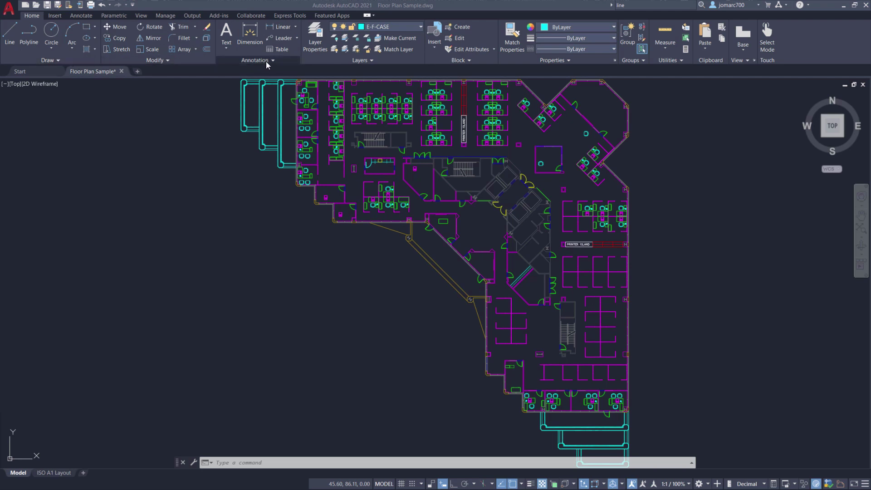
click(58, 61)
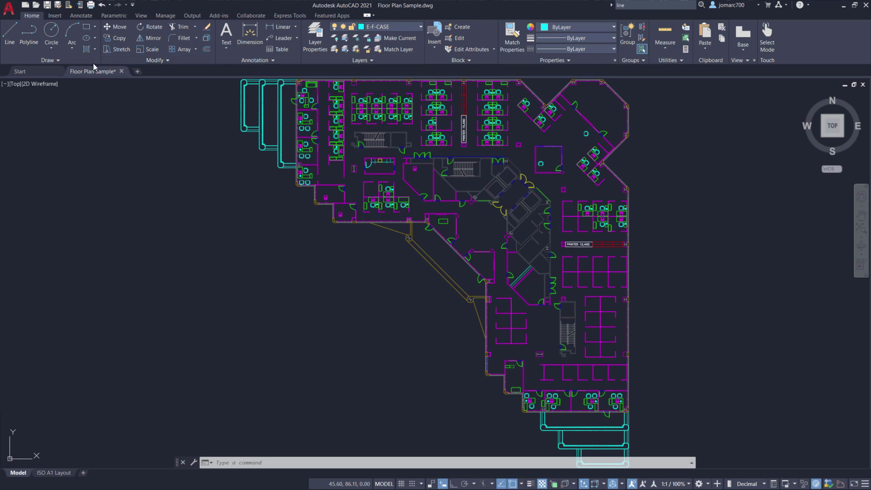
click(58, 61)
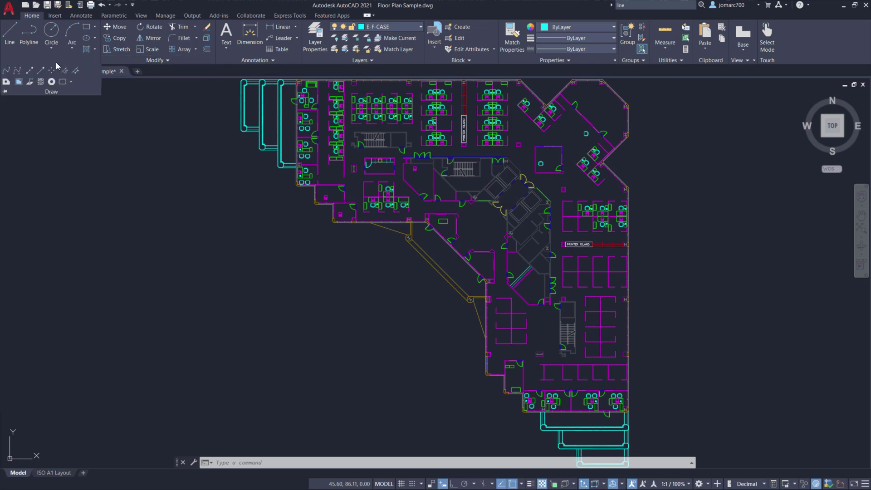
click(5, 92)
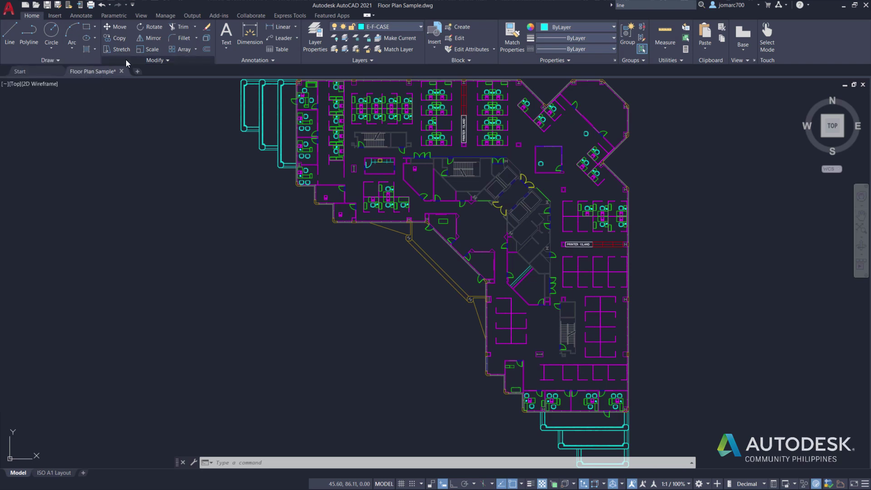
- Look through the Insert and Annotate tools, and view the dimension styles in the Dimension Style Manager before closing it
click(57, 18)
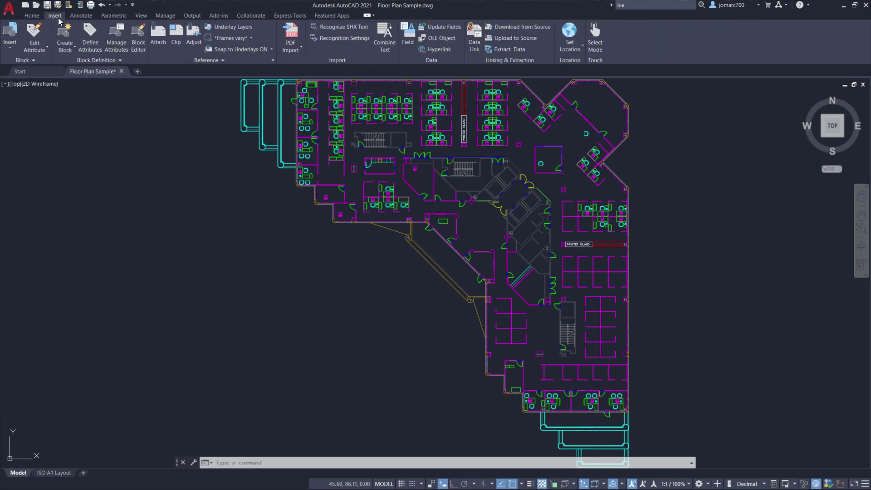
click(87, 17)
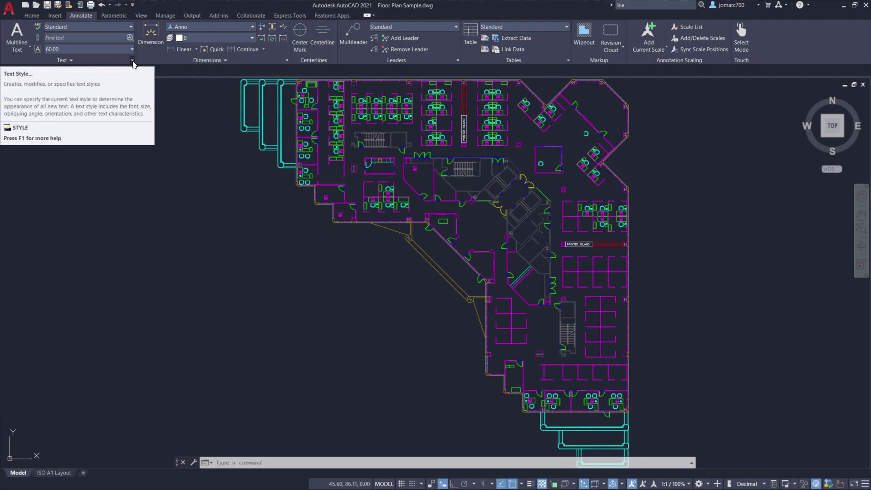
click(287, 61)
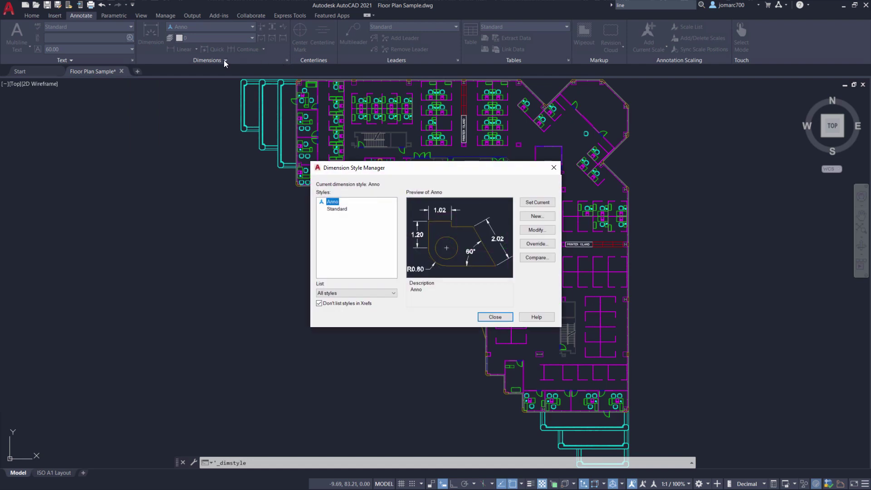
drag(436, 169, 429, 149)
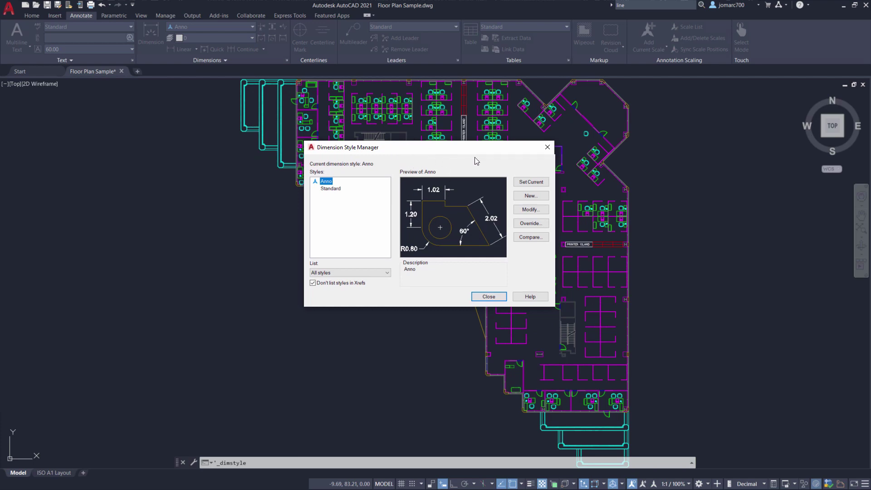
click(547, 147)
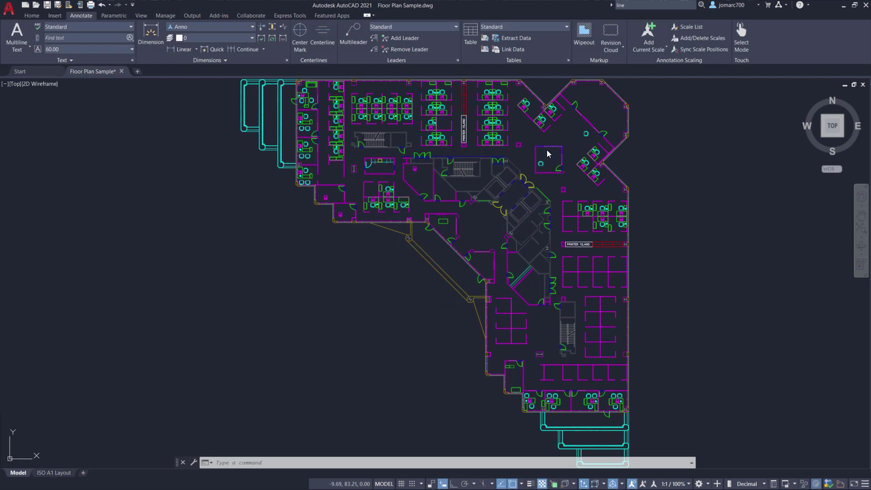
- View the multileader styles in the Multileader Style Manager and the text styles in the Text Style dialog, closing both
click(457, 59)
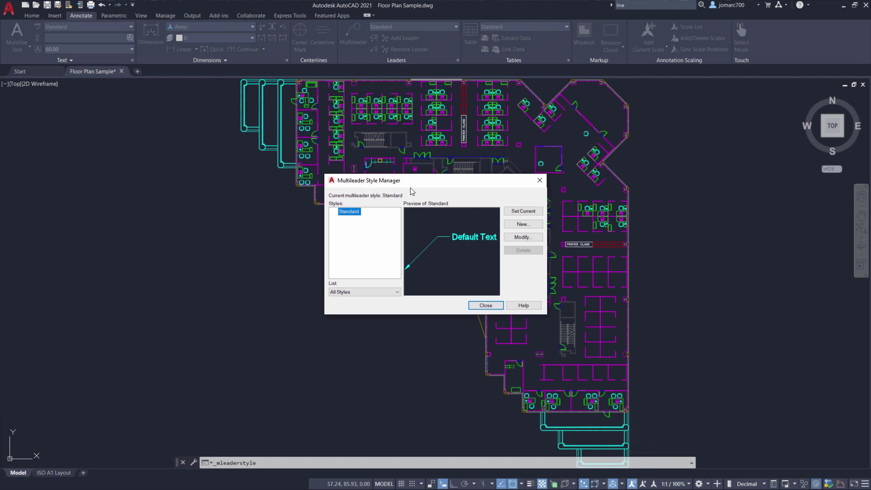
click(539, 180)
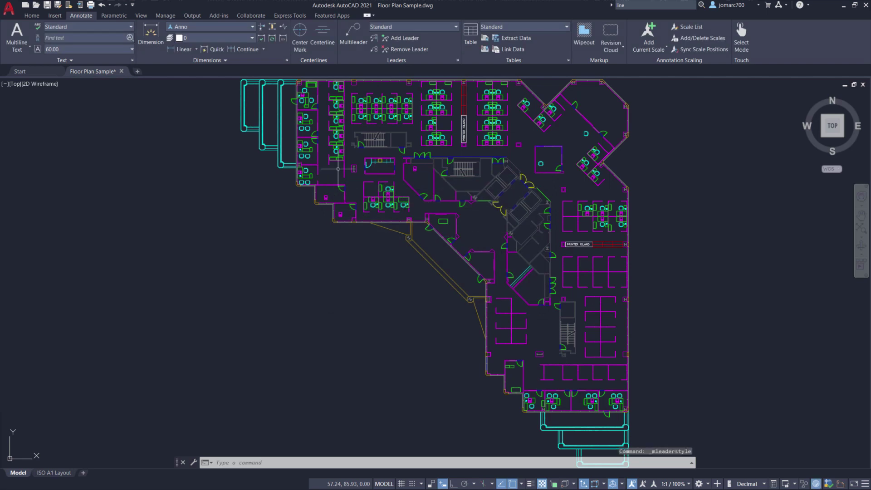
click(132, 61)
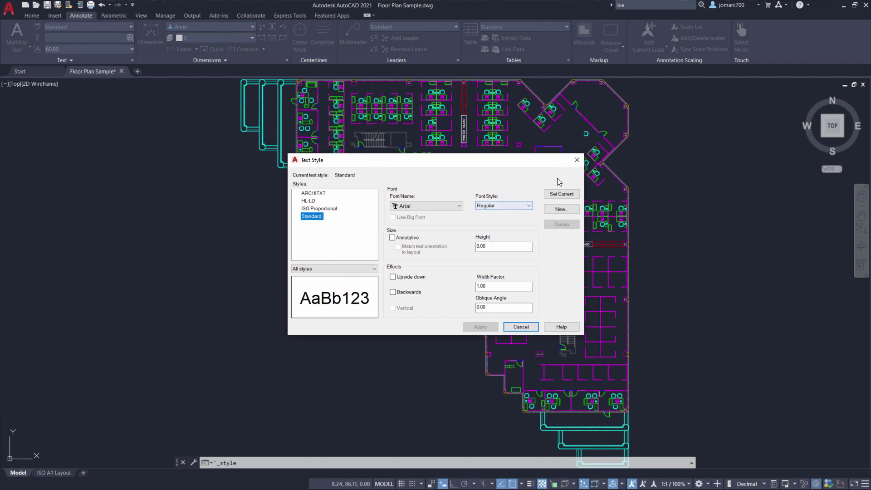
click(577, 161)
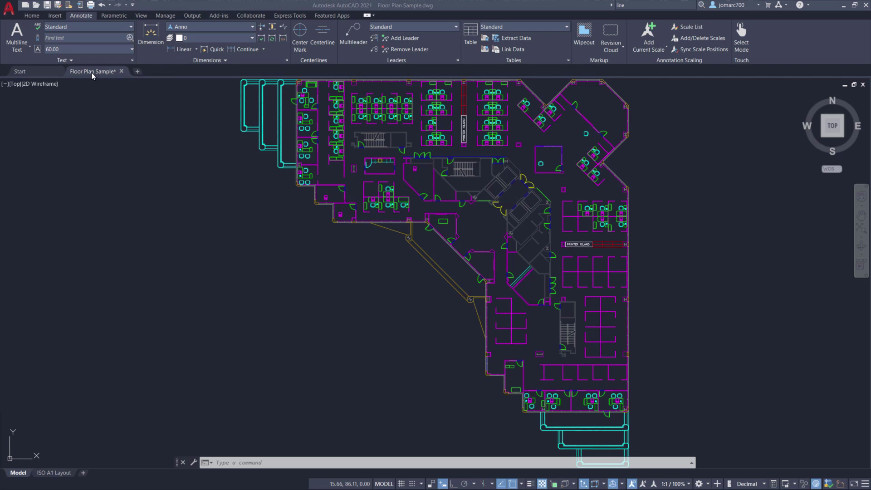
- Reopen the Text Style dialog, move it aside to view its settings, and close it
mouse_move(92, 71)
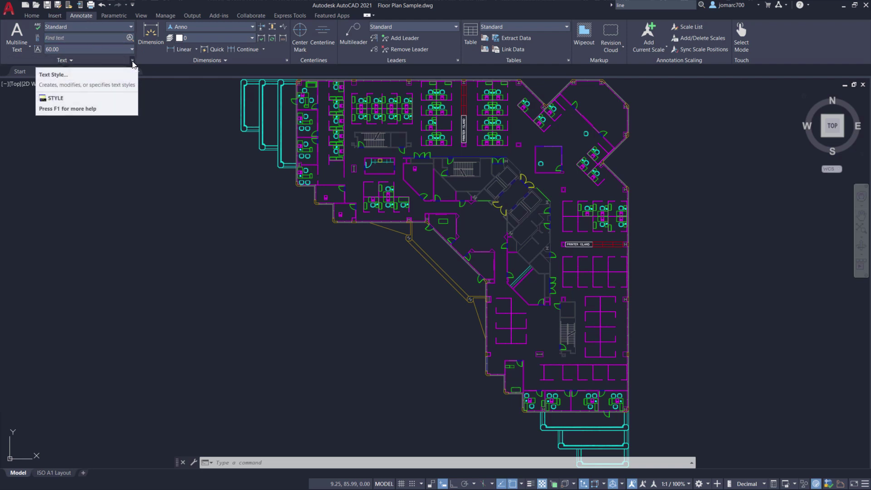
click(132, 60)
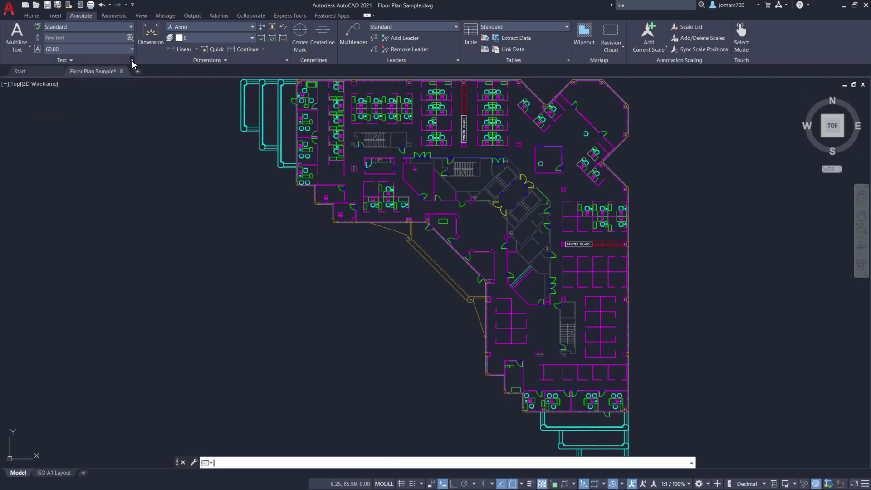
drag(427, 160, 370, 146)
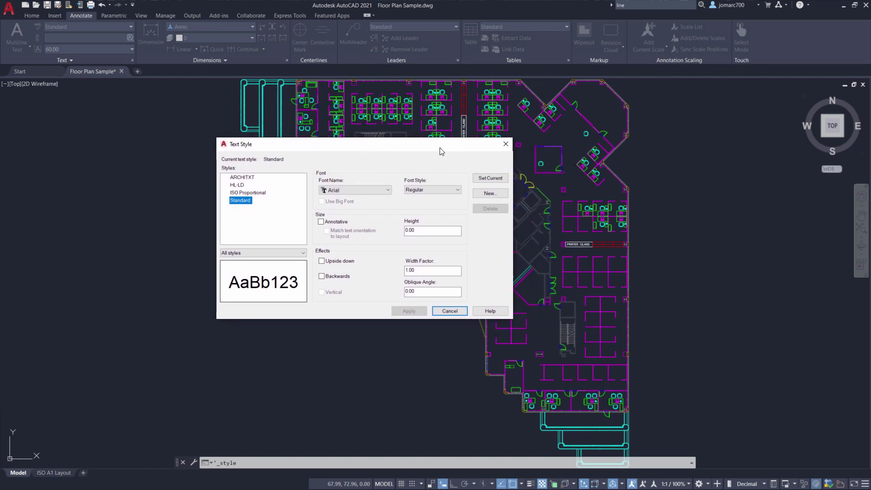
click(506, 144)
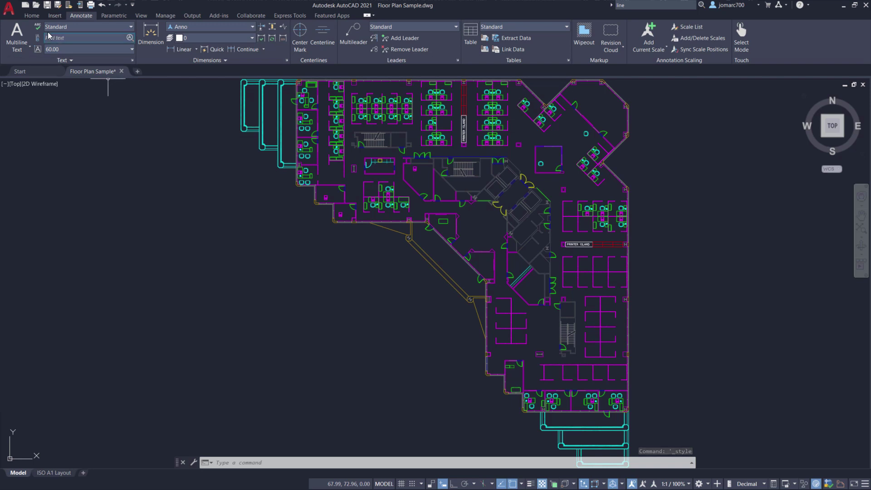
- Open the Layer Properties Manager from the Home tools, reposition the palette over the drawing, and close it
click(32, 16)
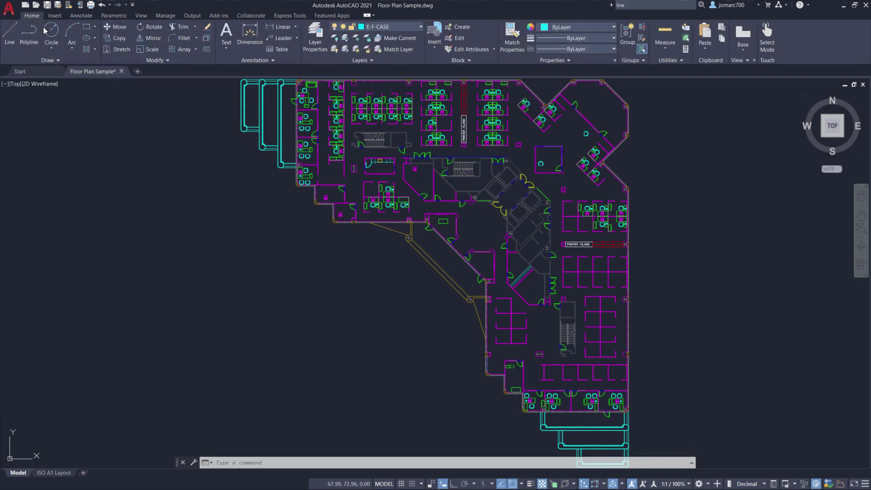
click(318, 41)
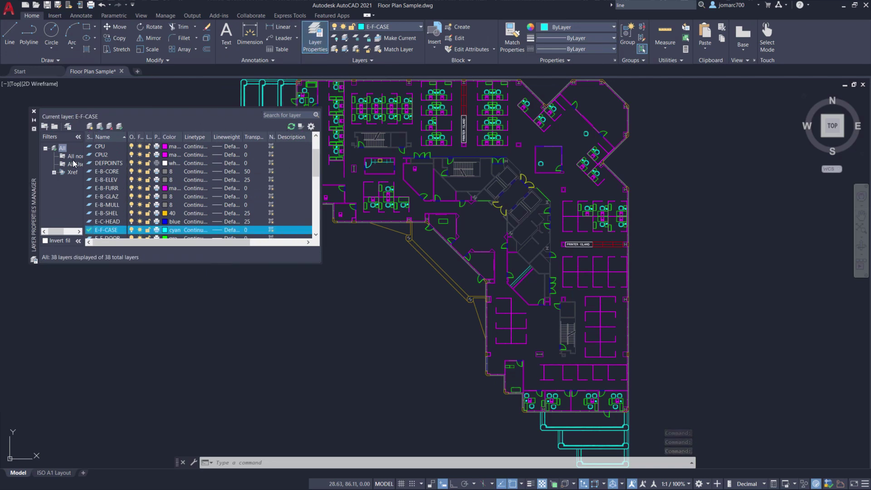
mouse_move(34, 162)
mouse_down()
mouse_move(37, 80)
mouse_move(67, 97)
mouse_move(69, 71)
mouse_move(85, 64)
mouse_move(165, 69)
mouse_move(48, 223)
mouse_up()
mouse_move(23, 203)
drag(29, 193, 70, 179)
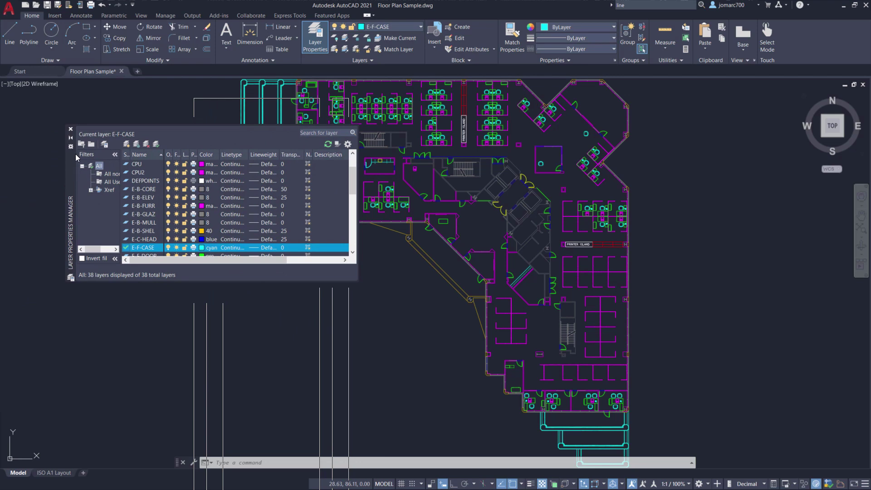
click(71, 130)
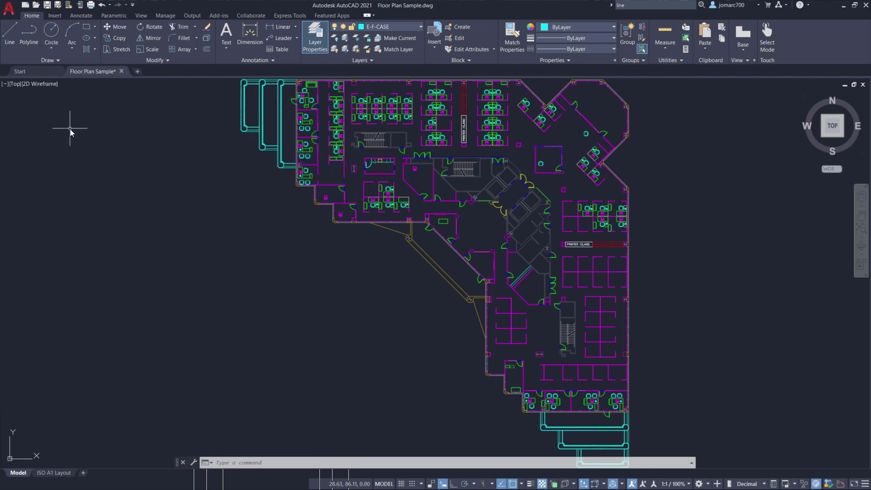
- Minimize the ribbon to panel titles and restore the full ribbon
click(373, 15)
click(373, 15)
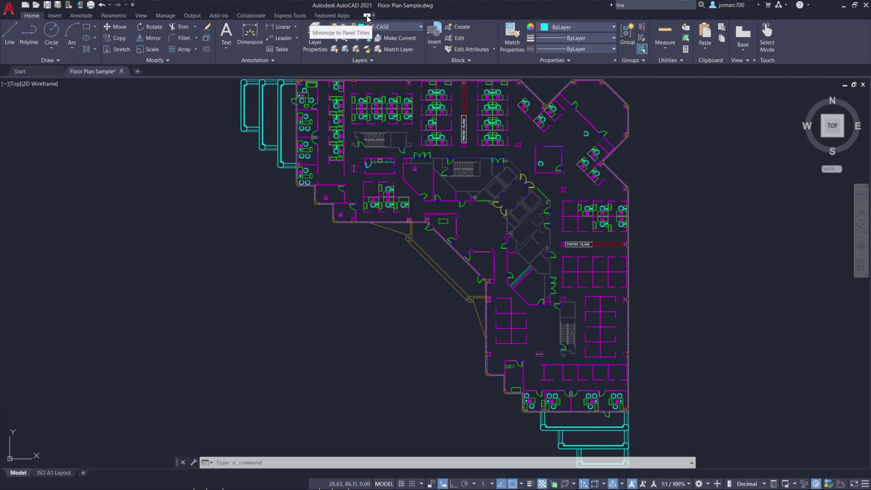
click(367, 16)
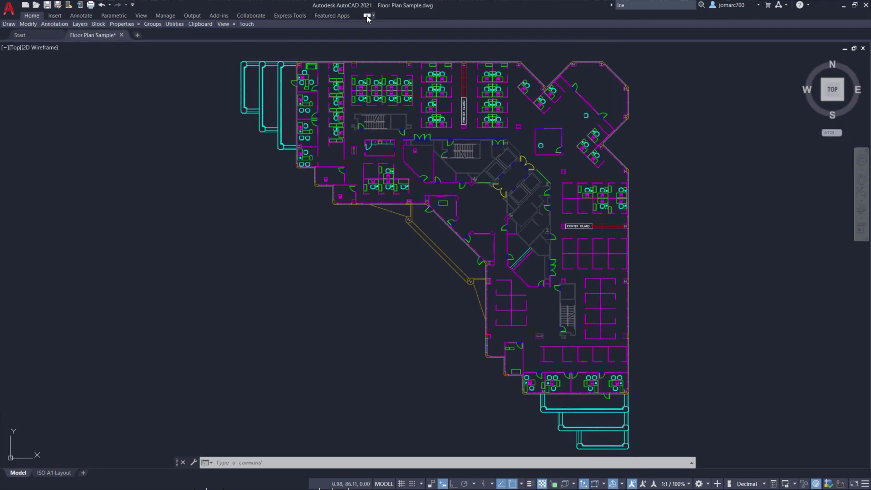
click(367, 16)
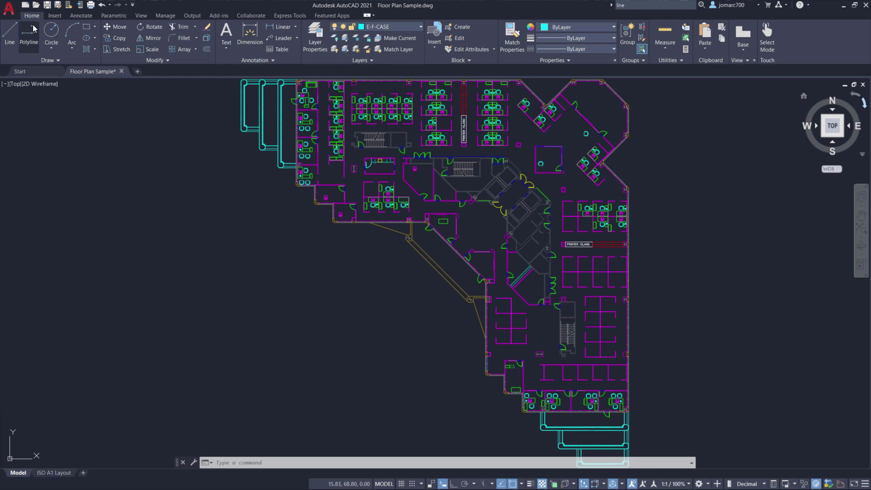
- Open Options with the OP command, reset the <<Unnamed Profile>> profile, and accept the dialog
click(9, 9)
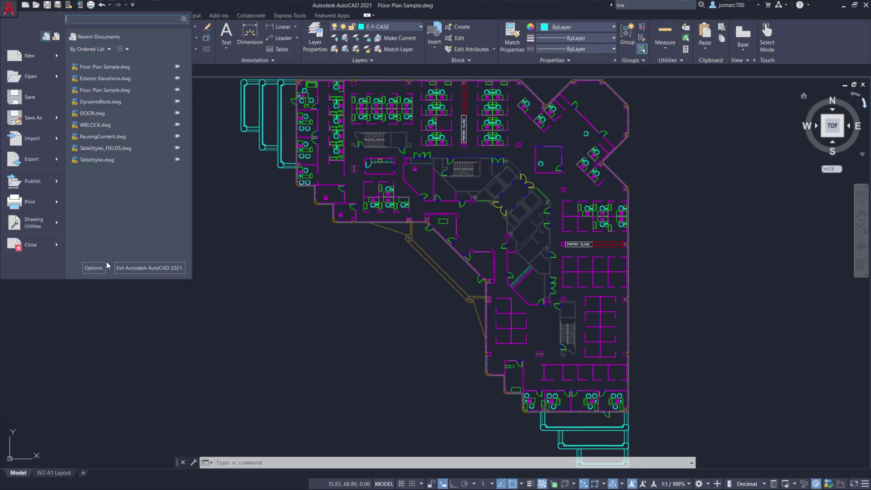
click(244, 216)
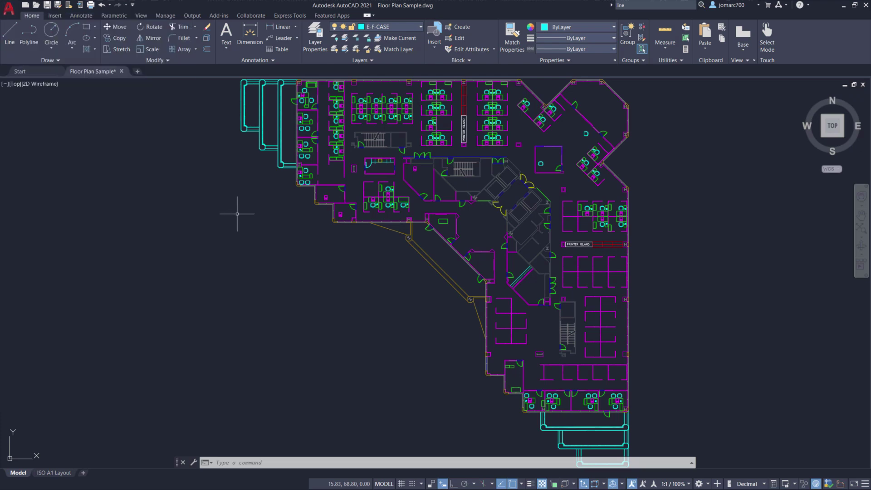
text(OP)
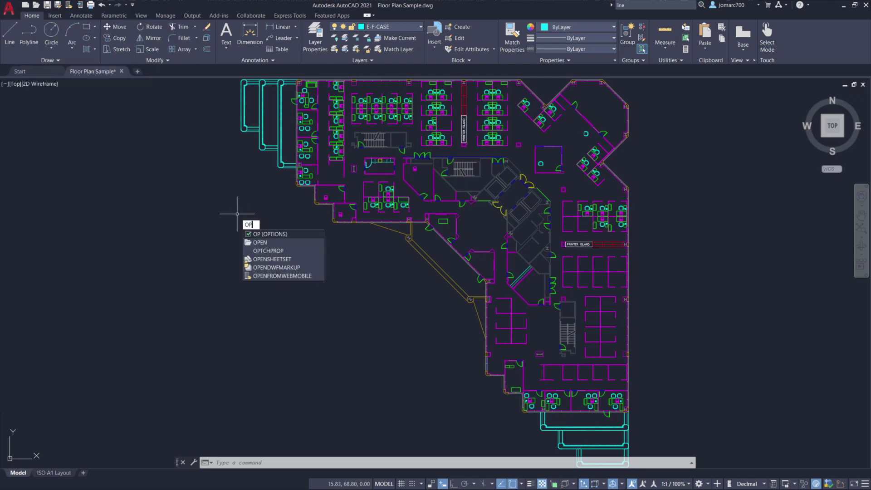
click(291, 236)
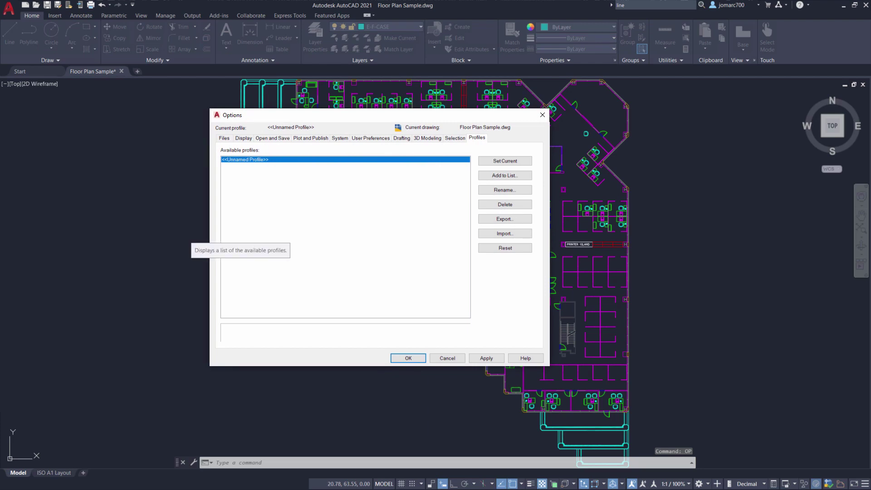
click(224, 138)
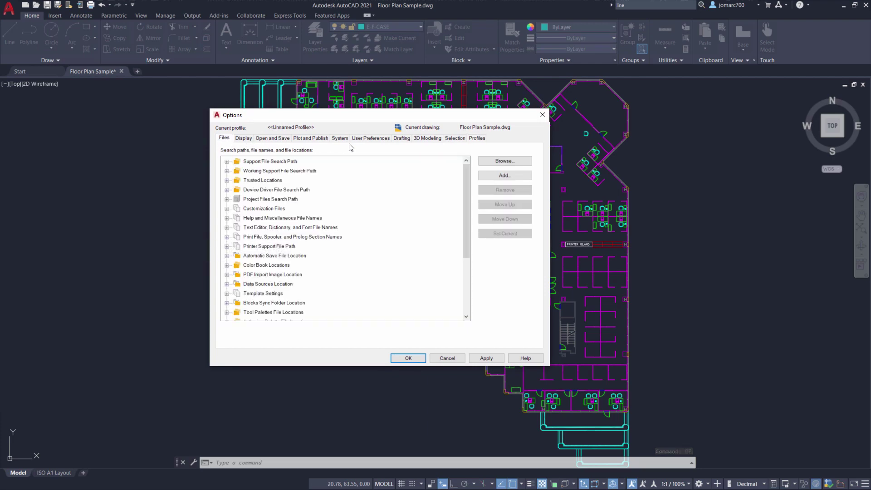
click(478, 140)
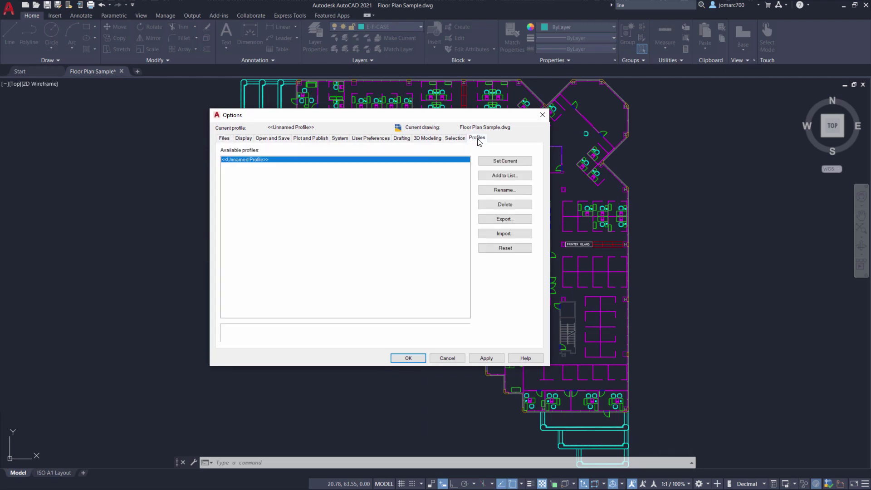
click(507, 250)
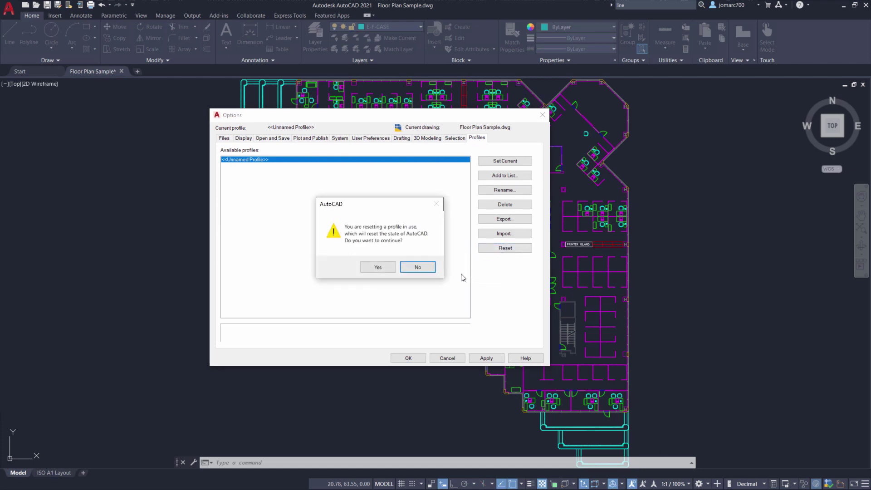
click(378, 268)
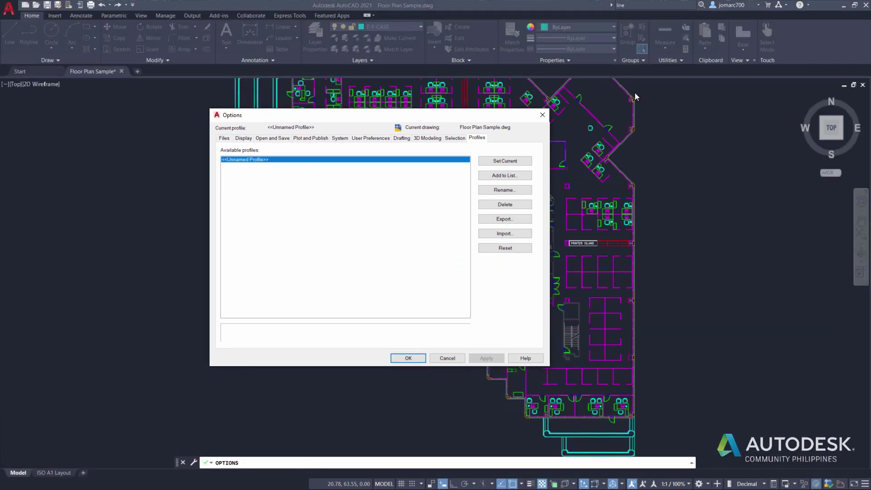
click(409, 359)
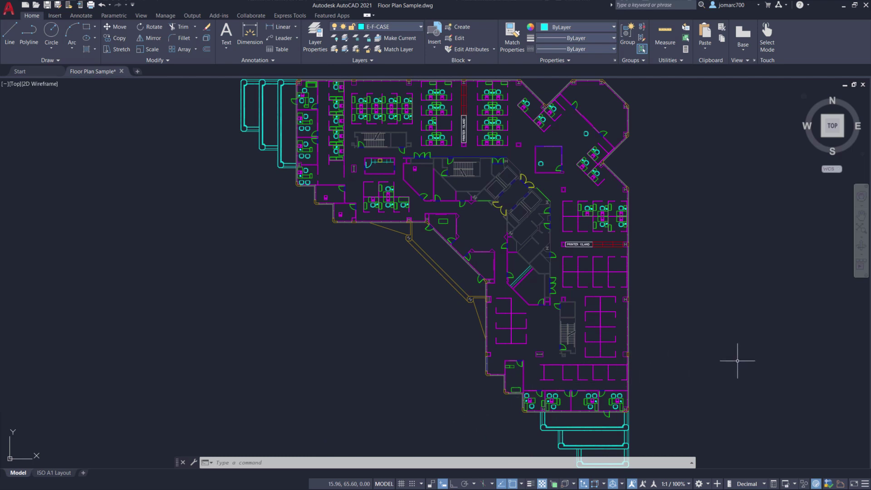
- Remove the Infer Constraints control from the status bar
click(863, 484)
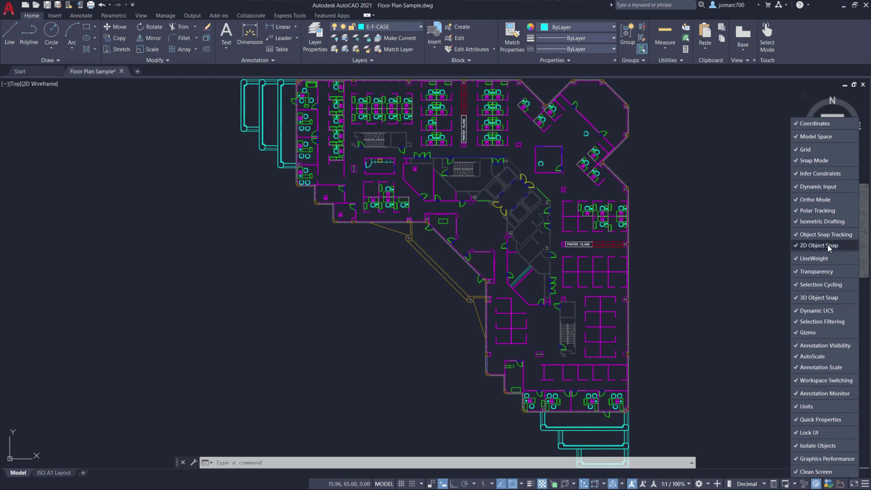
click(823, 175)
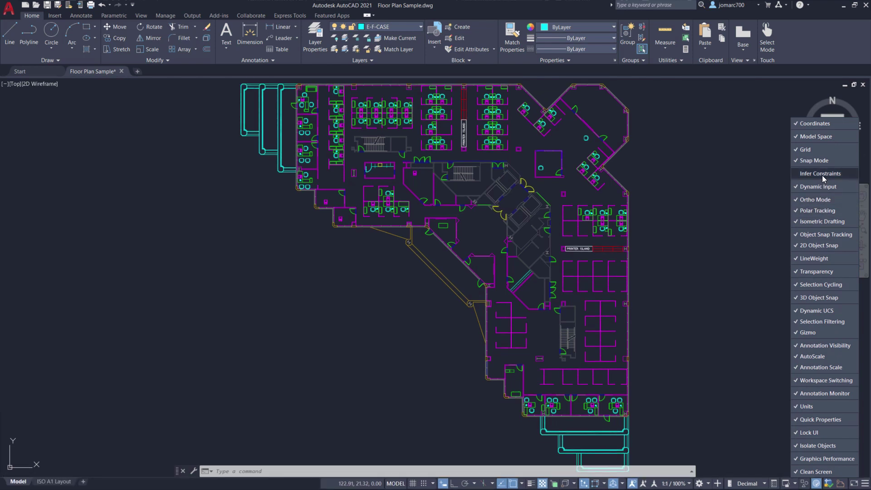
- Remove the LineWeight, Transparency, Selection Cycling, 3D Object Snap, Dynamic UCS, Selection Filtering and Gizmo controls from the status bar
click(834, 259)
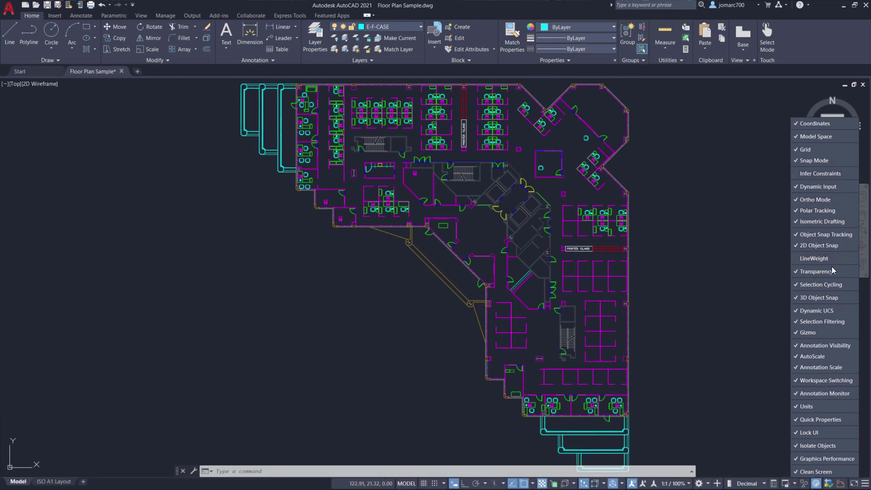
click(833, 271)
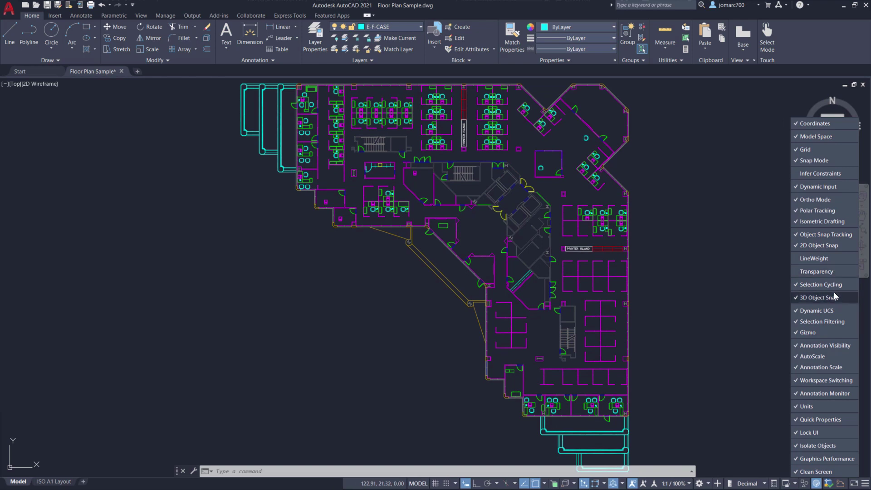
click(832, 285)
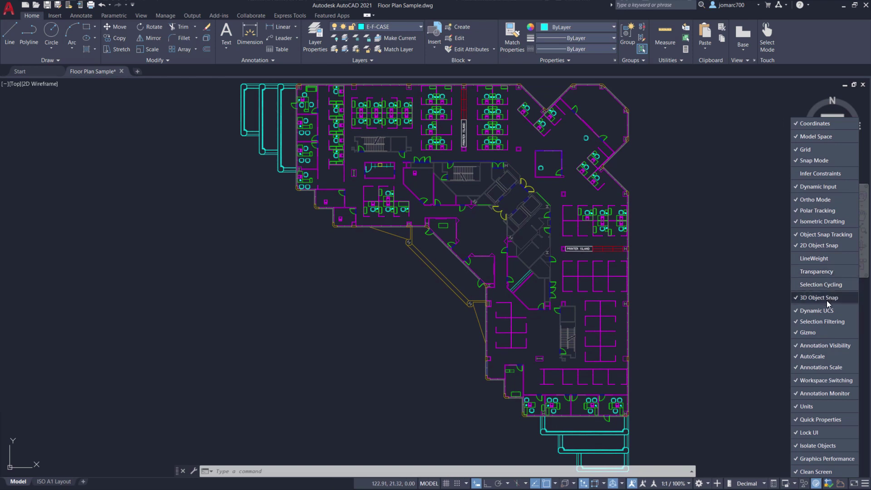
click(828, 304)
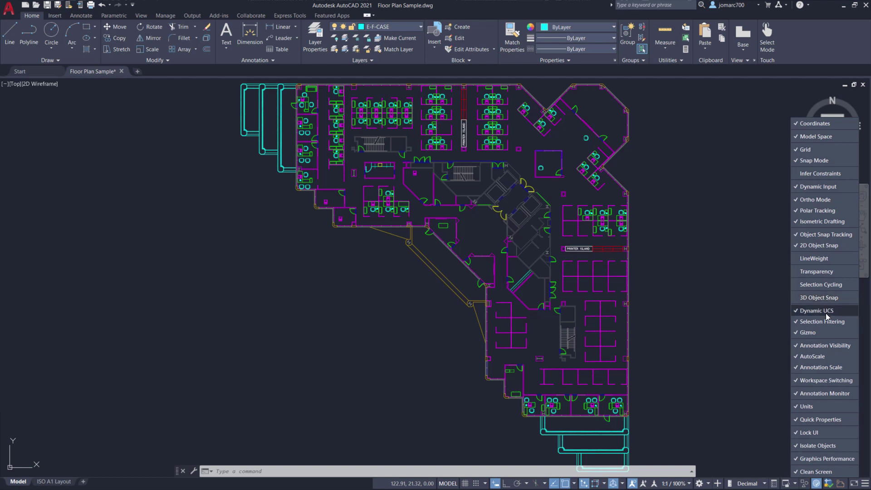
click(821, 311)
click(807, 324)
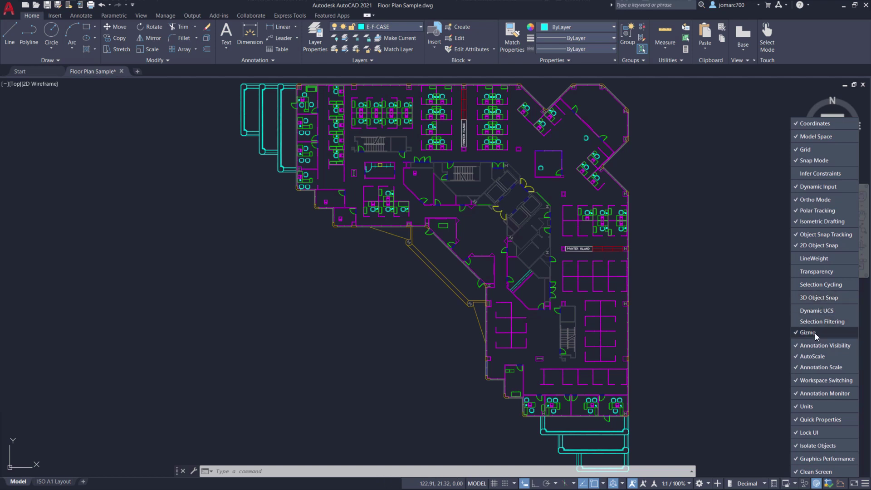
click(815, 333)
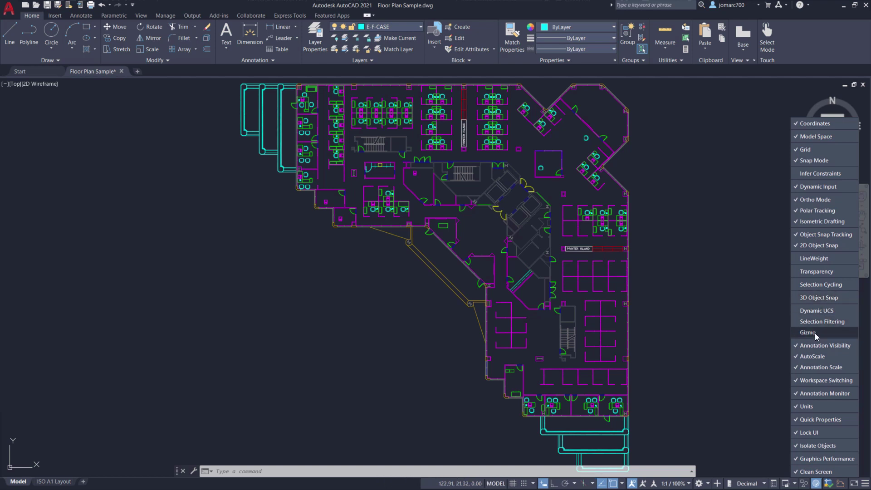
- Remove the Units, Quick Properties, Lock UI and Graphics Performance controls from the status bar and close its customization list
click(818, 407)
click(819, 421)
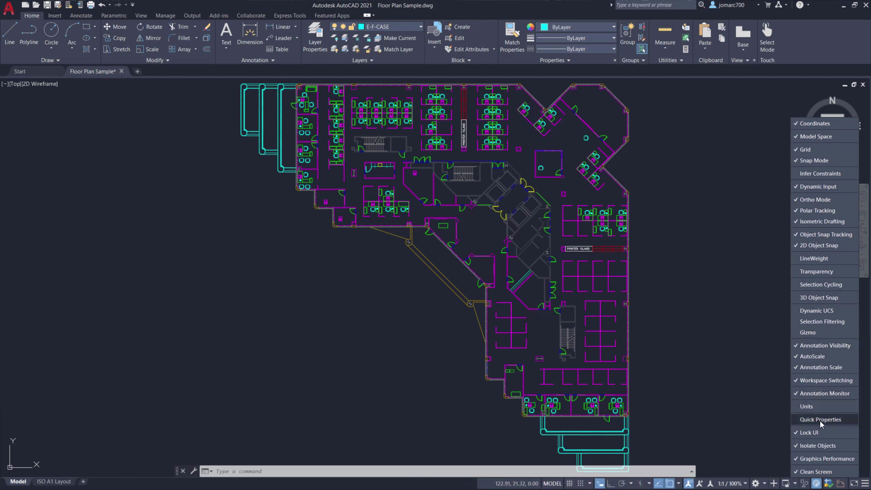
click(827, 433)
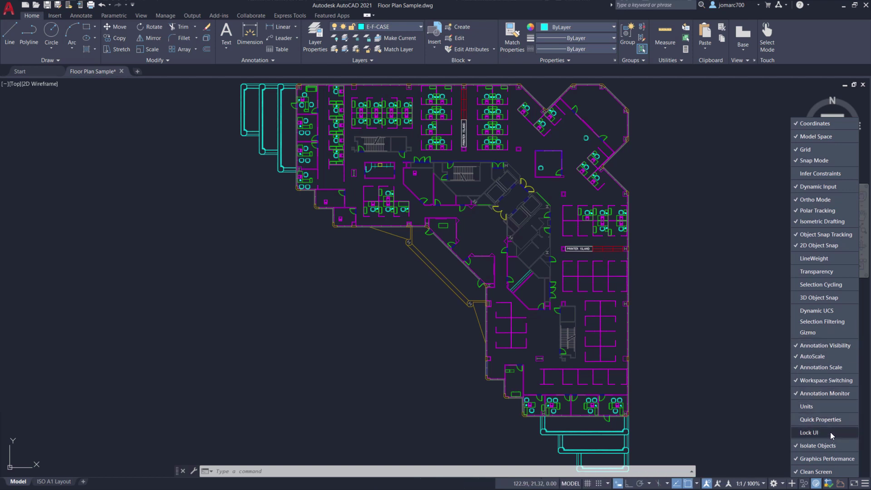
click(827, 459)
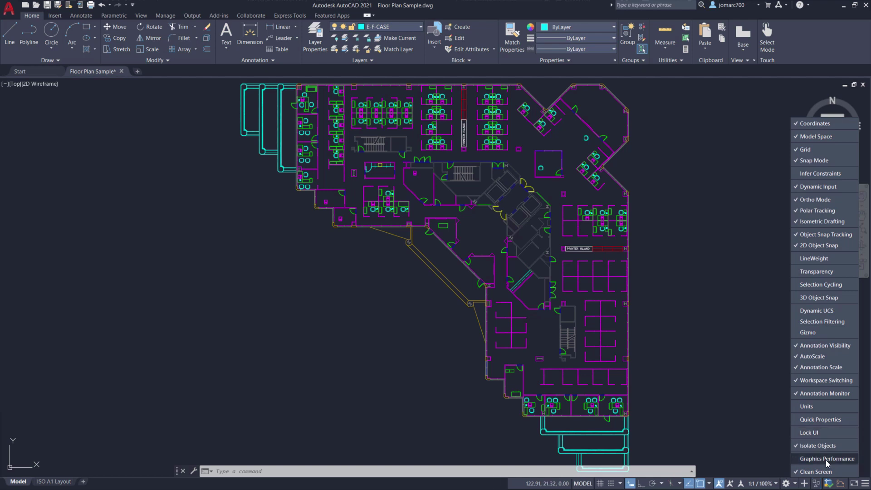
click(864, 484)
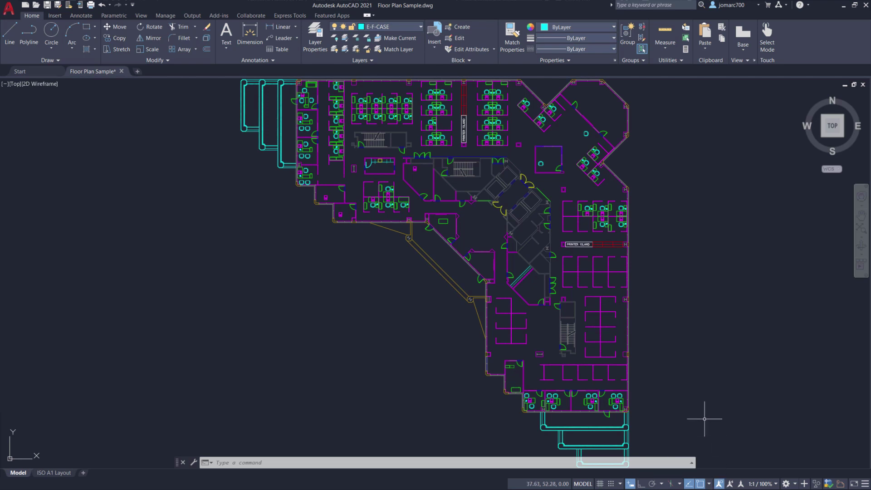
- Turn on polar tracking and set its angles to the 45, 90, 135, 180 degree series
click(652, 483)
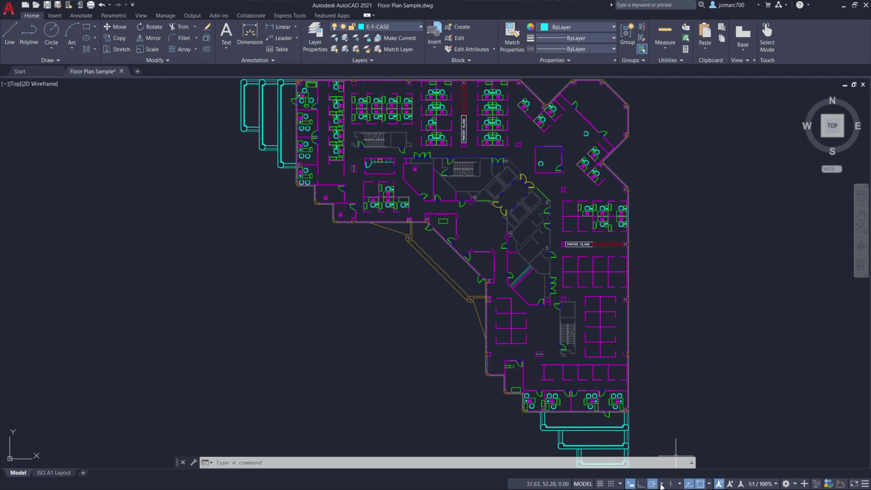
click(662, 484)
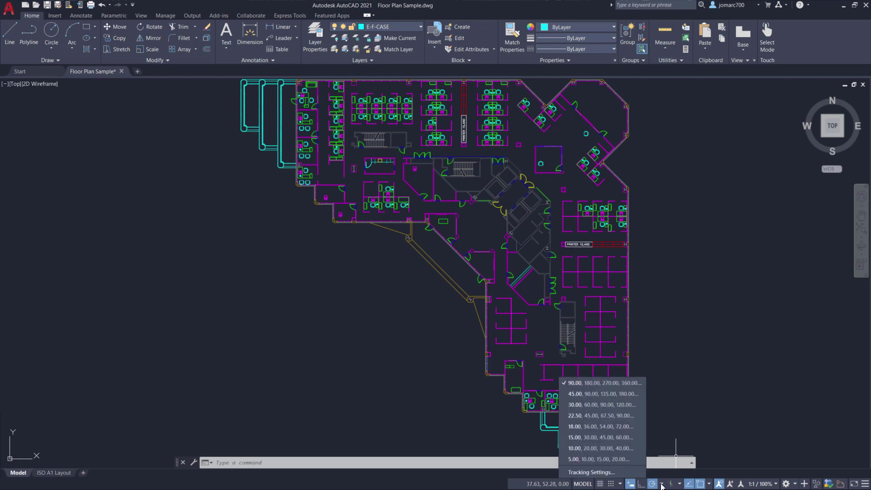
click(622, 398)
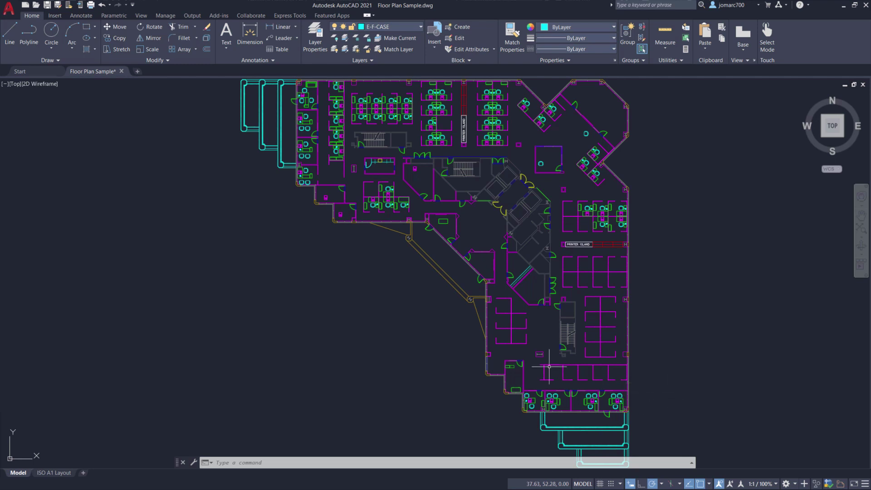
- Try polar tracking with a trial line in the empty area beside the floor plan and cancel it
text(l)
key(Return)
click(246, 311)
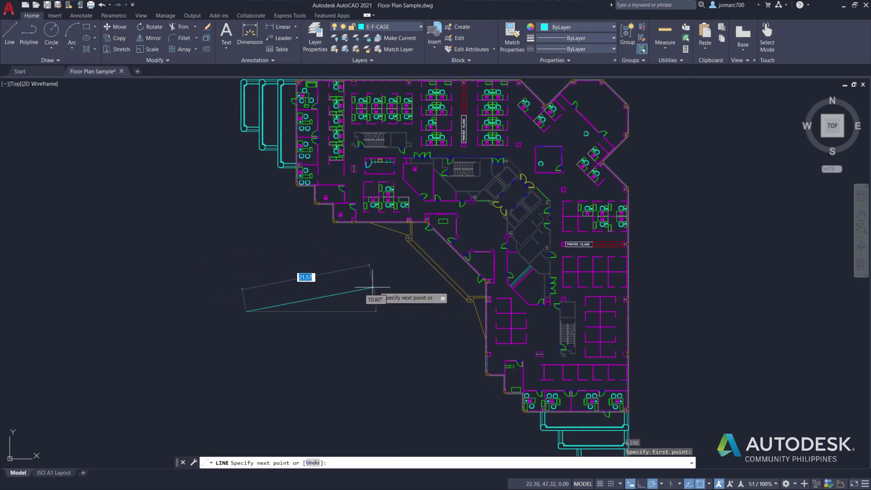
key(Escape)
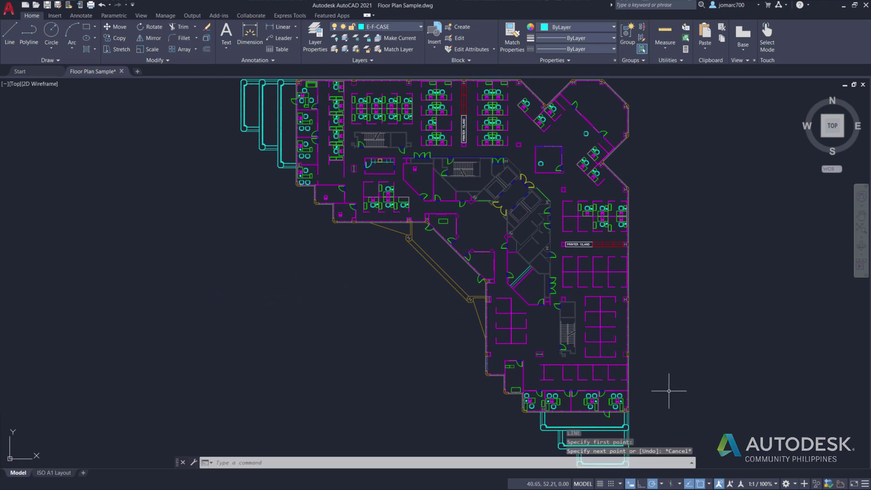
- Open the polar Tracking Settings, review the angle and measurement options, and close Drafting Settings
click(662, 485)
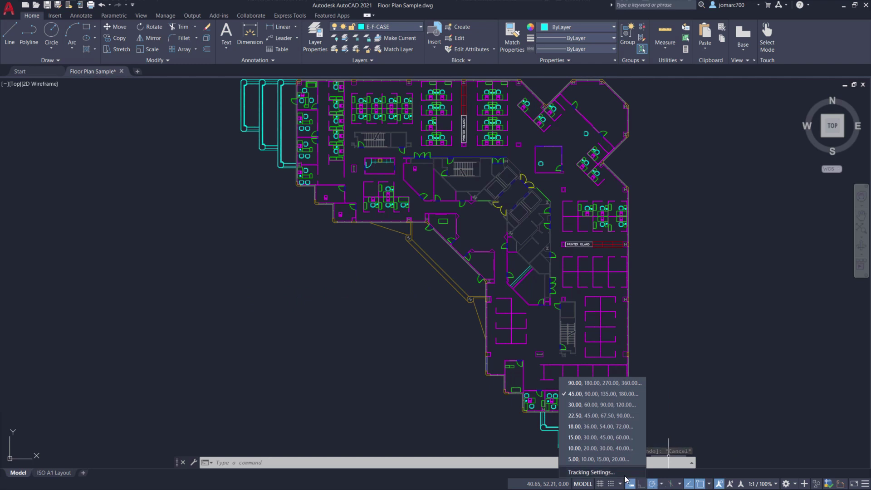
click(591, 473)
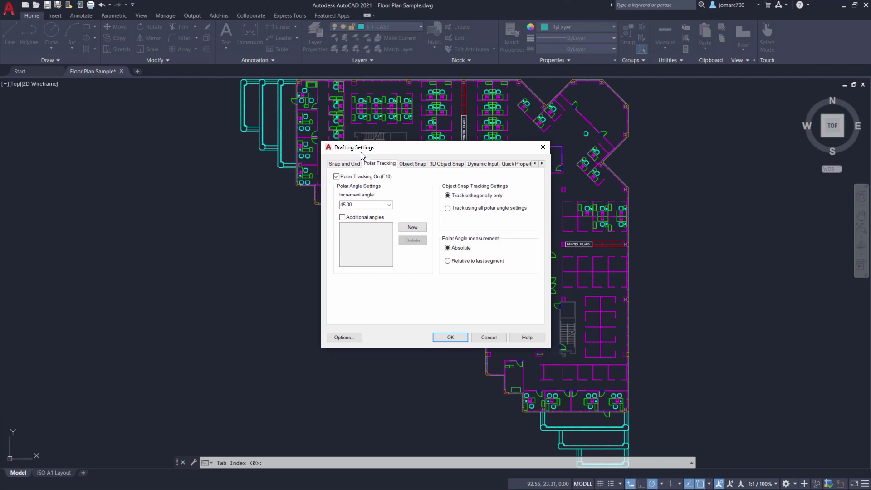
click(543, 148)
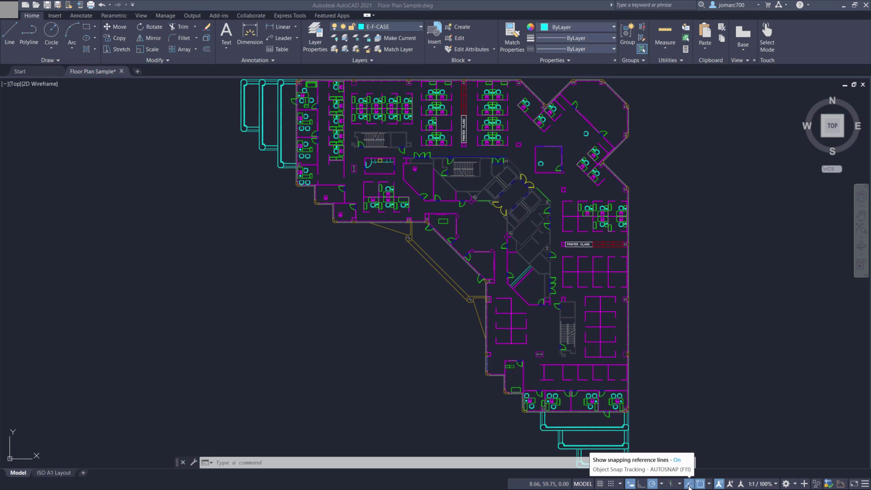
- Open the Object Snap Tracking Settings, review the object snap modes, and close the dialog
right_click(689, 485)
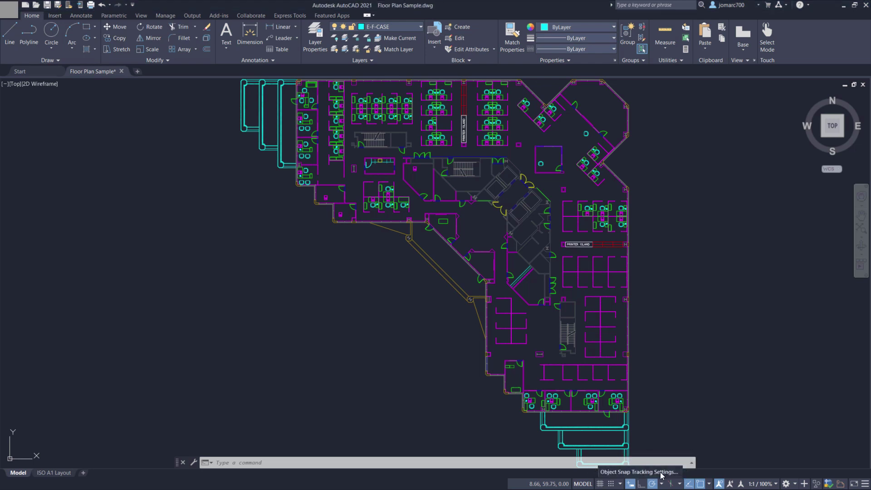
click(637, 473)
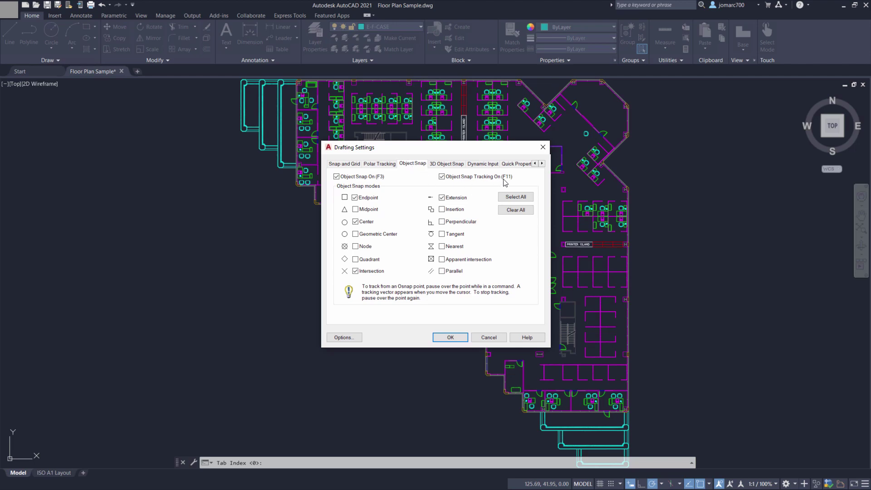
click(543, 147)
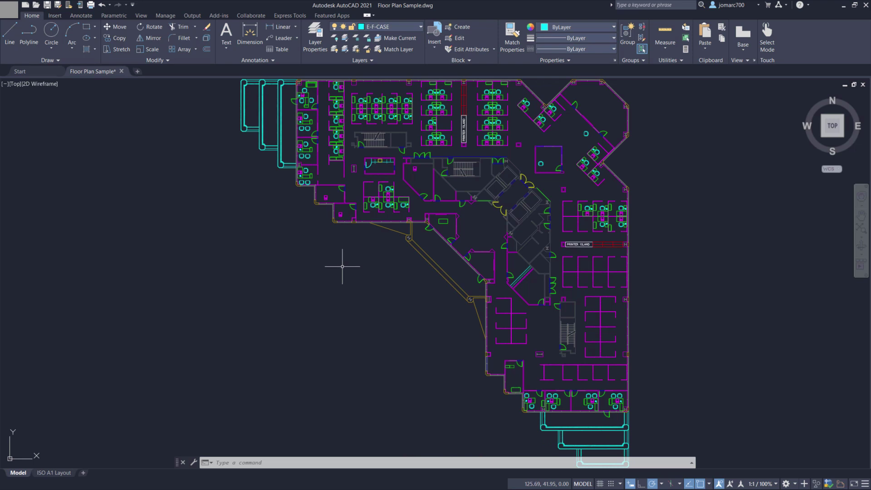
- Open Drafting Settings with the DS command and review its Snap and Grid, Polar Tracking, Object Snap and 3D Object Snap options
text(DS)
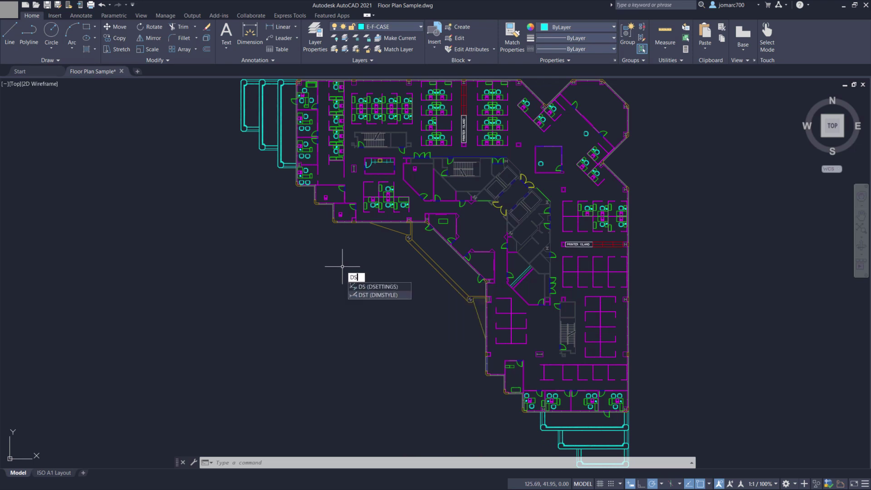
click(389, 288)
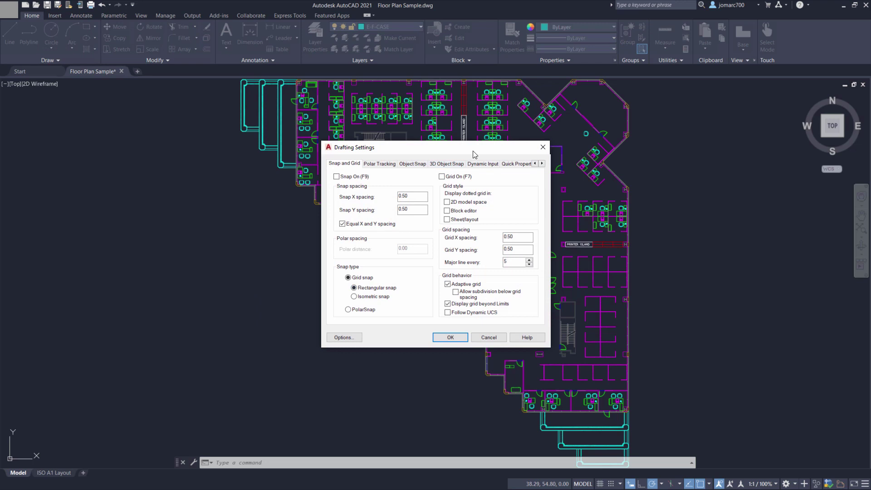
key(alt)
click(388, 165)
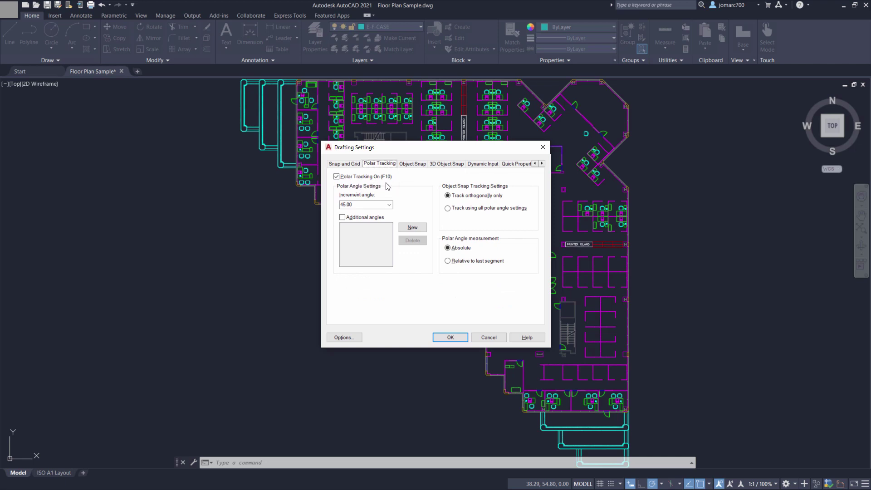
click(419, 167)
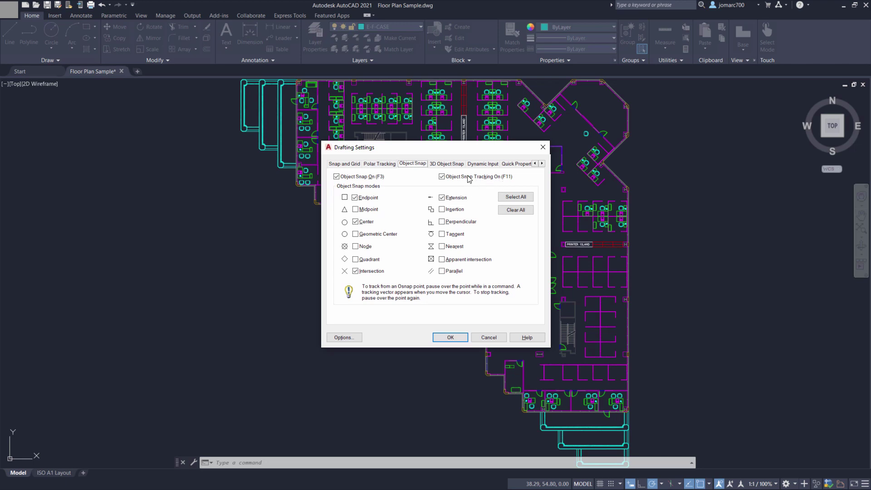
click(446, 165)
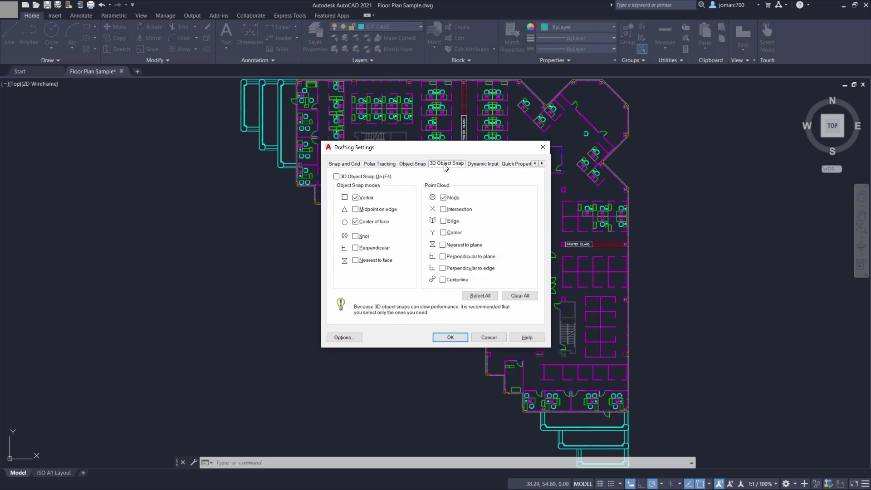